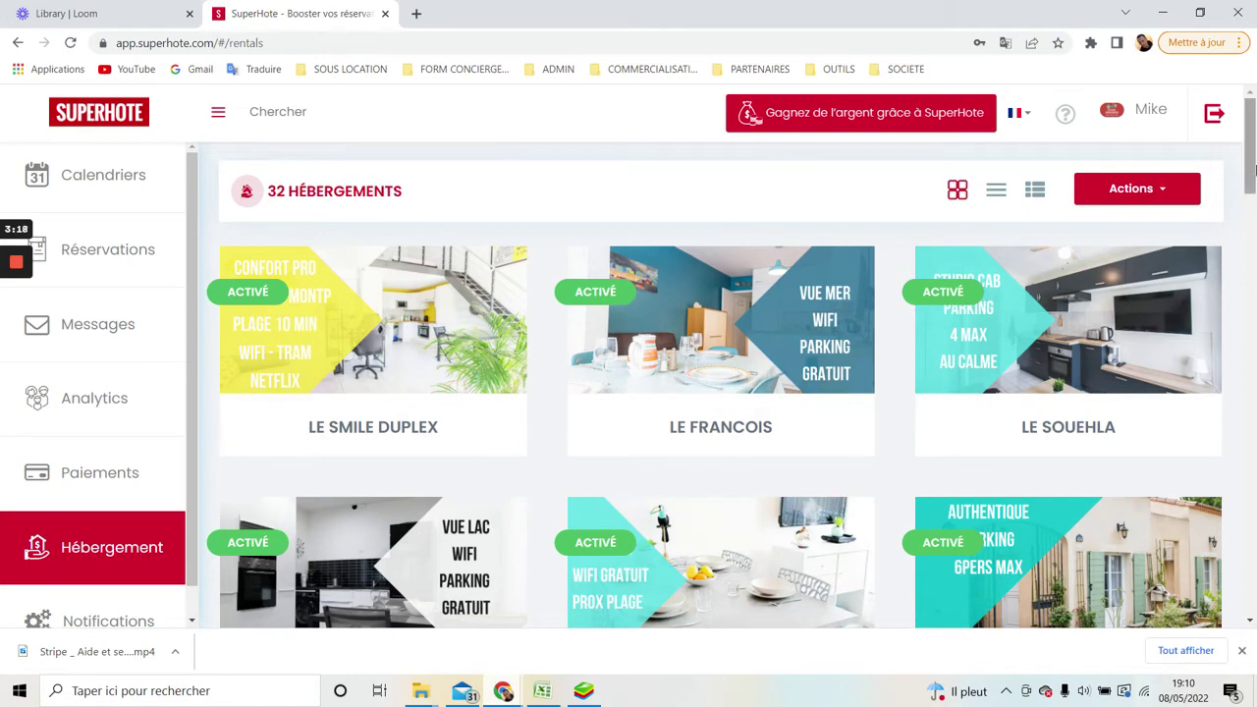
Step: Open the LE FRANCOIS rental for editing and display its platform connection settings down to the Booking.com configuration
scroll(251, 463, "down", 2)
scroll(251, 464, "up", 2)
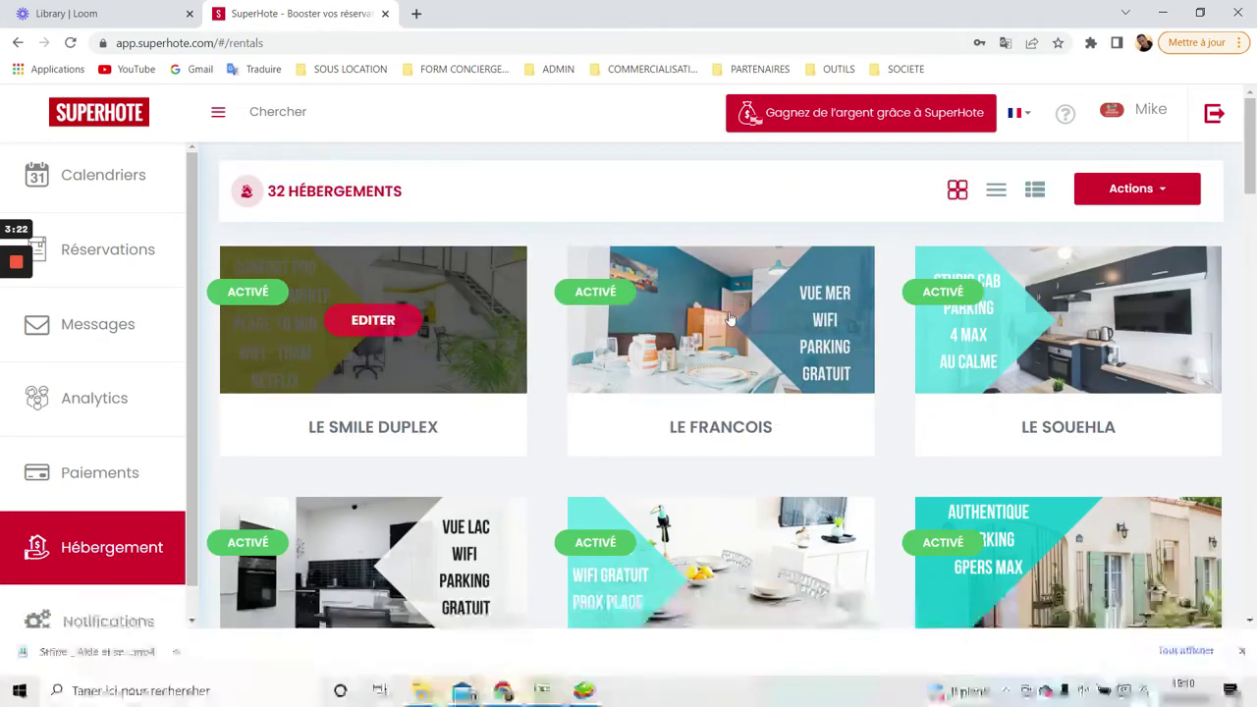
mouse_move(639, 293)
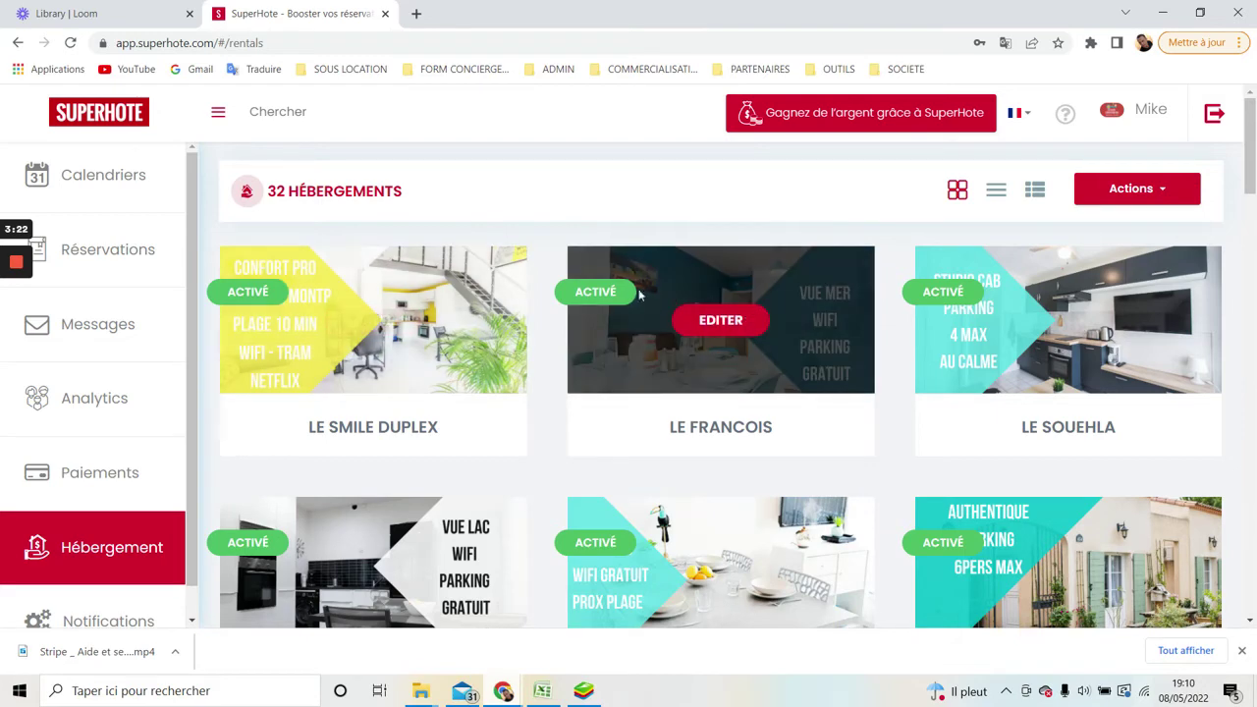
left_click(721, 320)
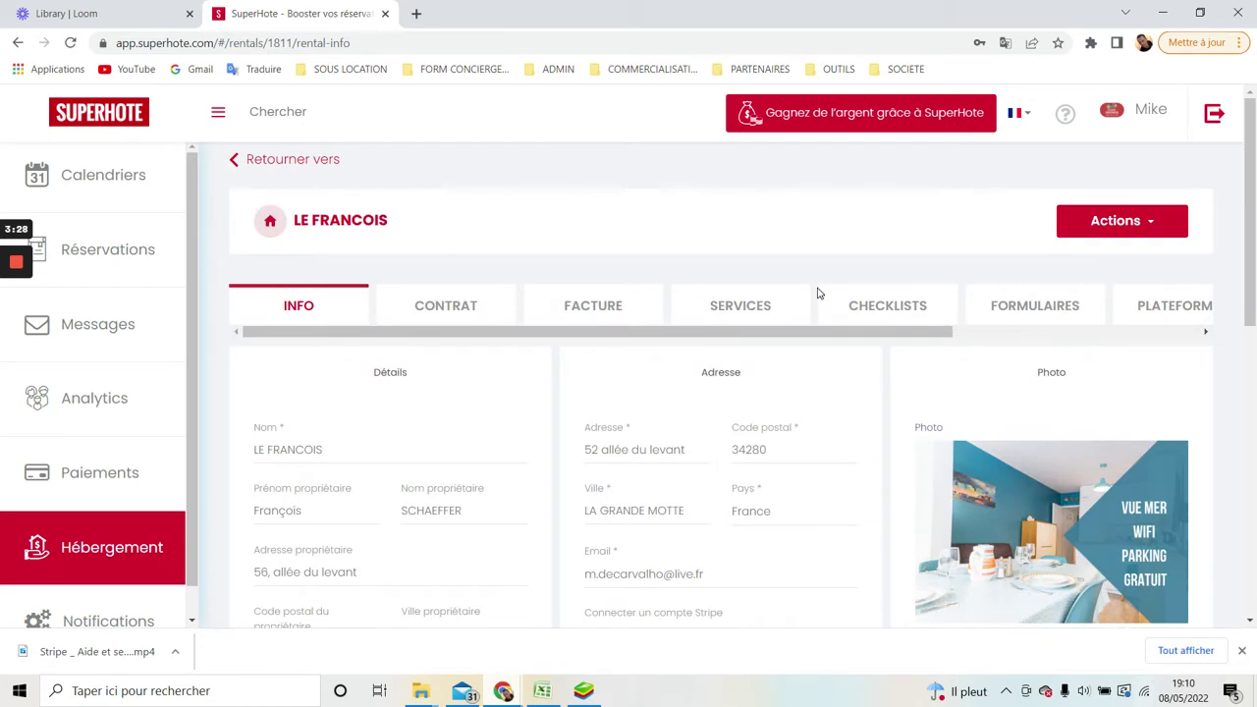
left_click_drag(835, 330, 1094, 316)
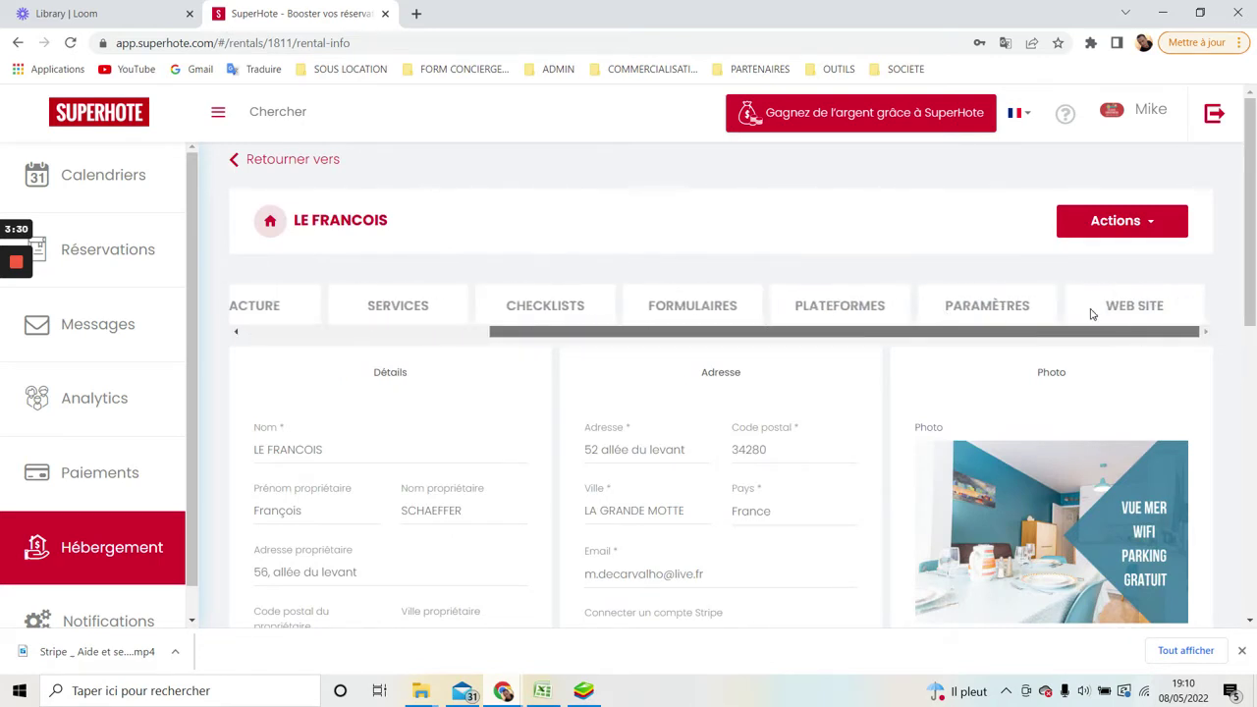
left_click(841, 306)
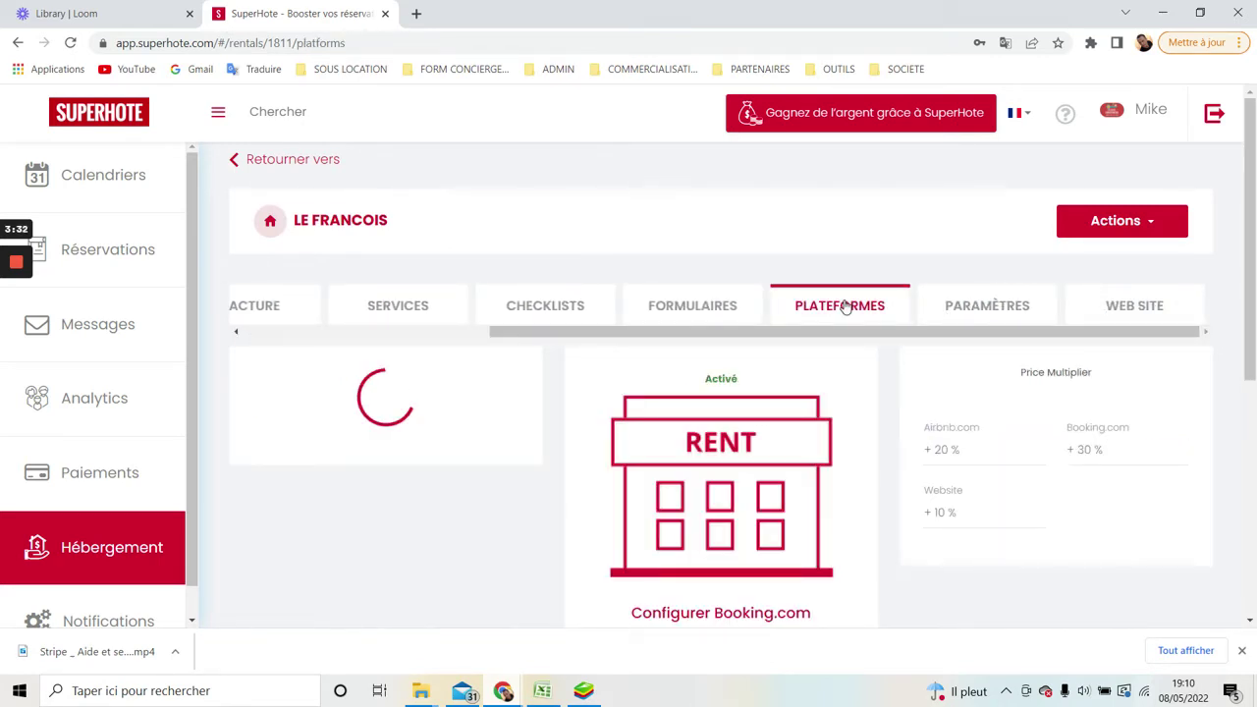
mouse_move(1252, 206)
left_mouse_down()
mouse_move(1252, 343)
mouse_move(1253, 203)
left_mouse_up()
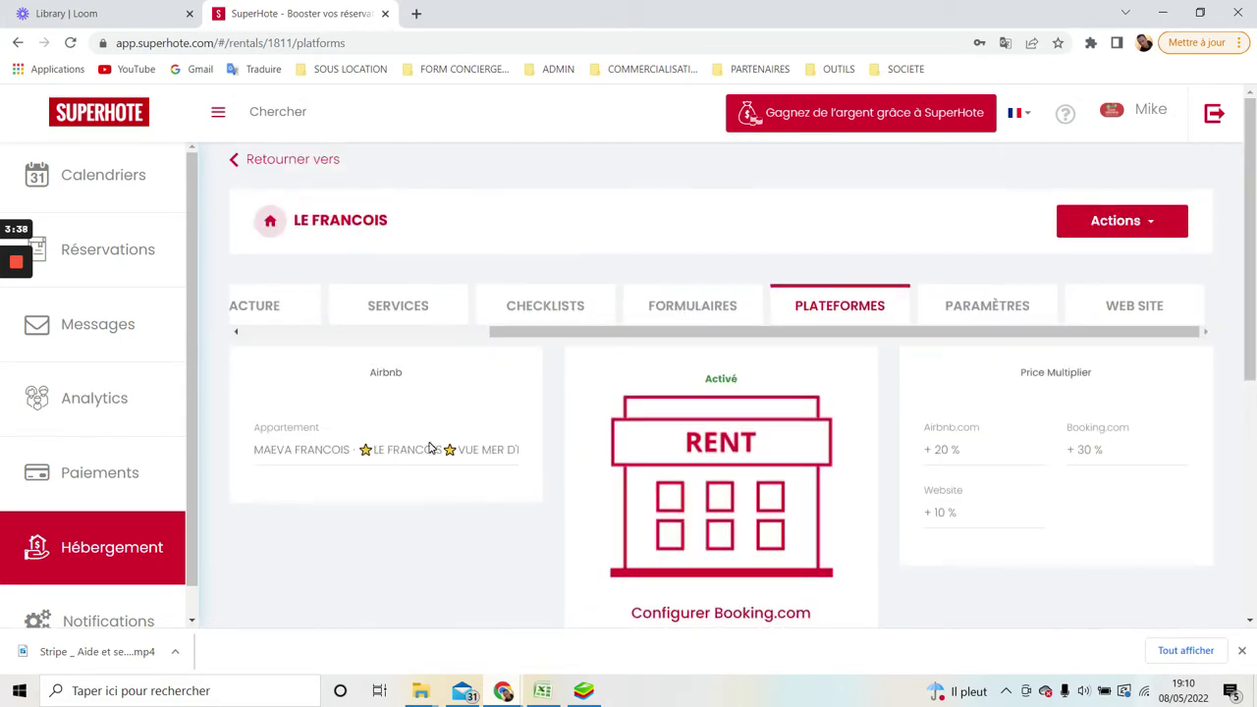
scroll(811, 409, "down", 1)
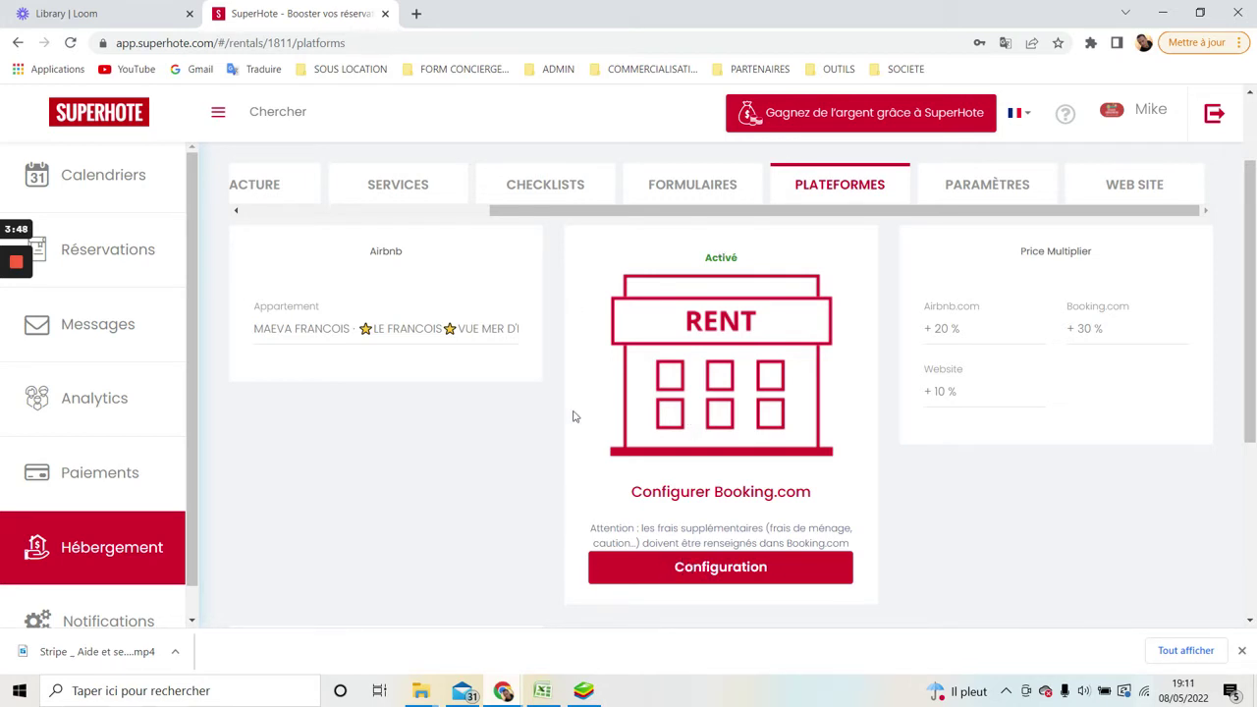
Step: Open Booking.com in a new browser tab and sign in to the extranet with the saved account credentials
left_click(416, 14)
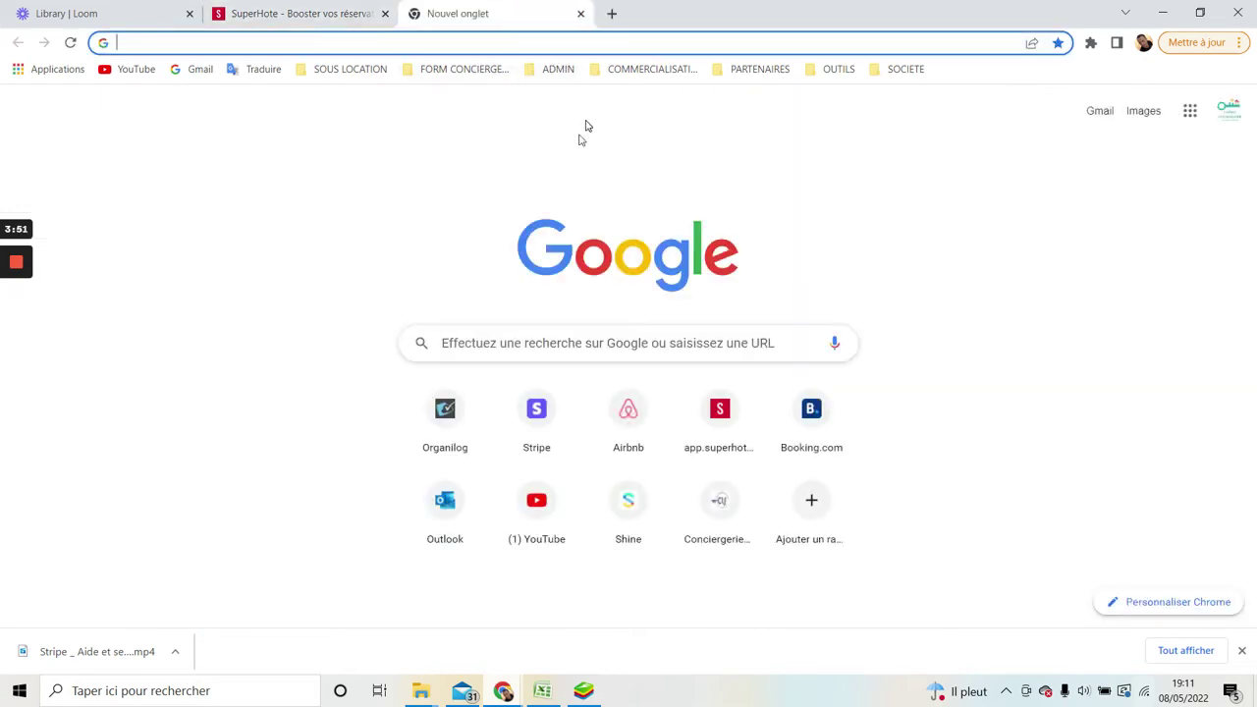
left_click(807, 418)
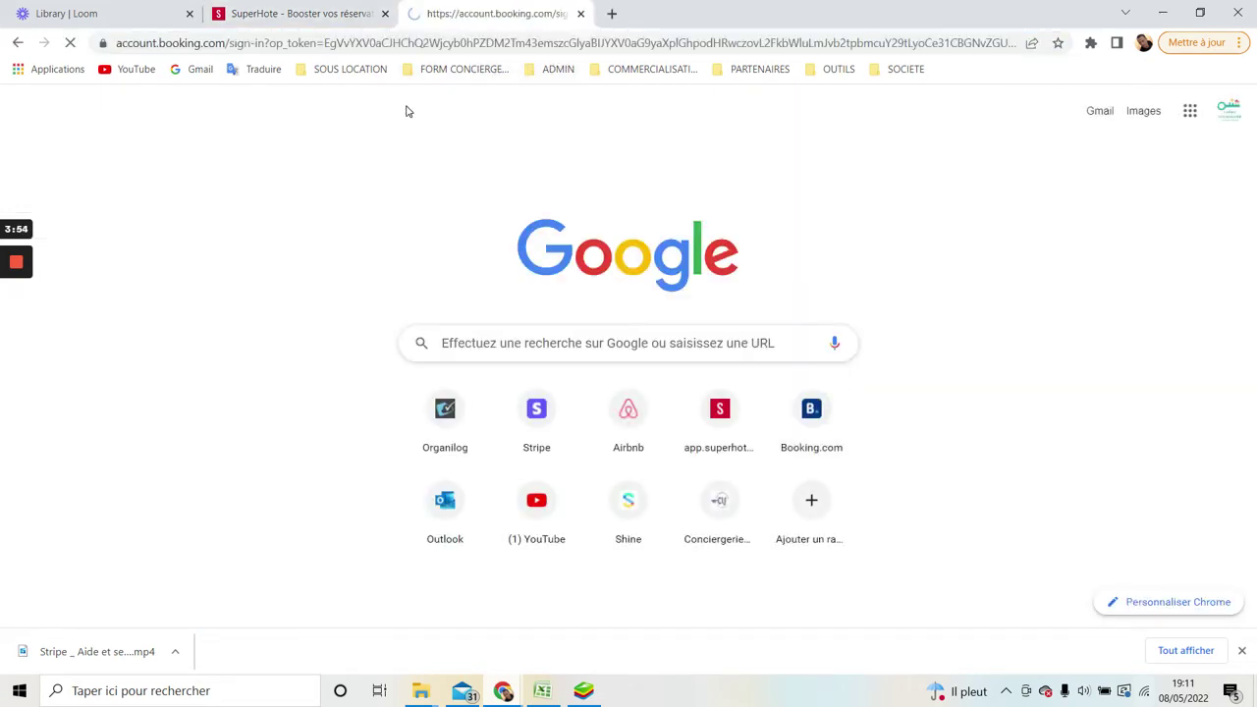
left_click(618, 312)
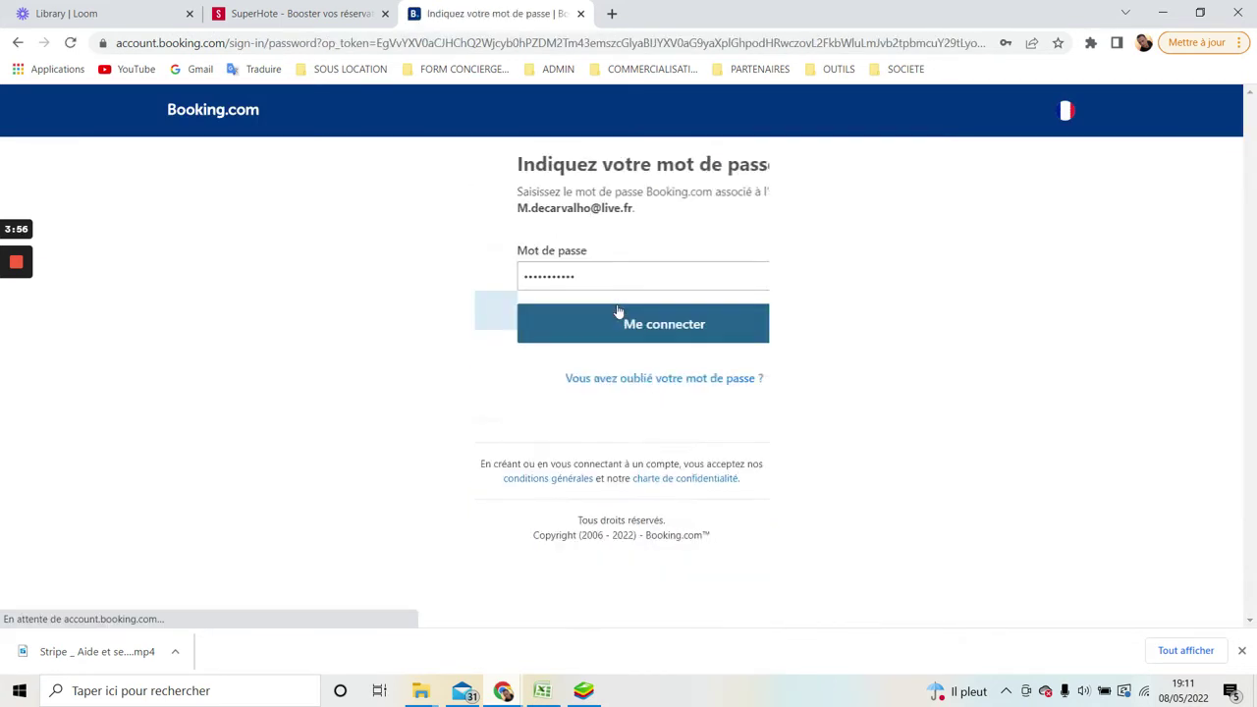
left_click(620, 323)
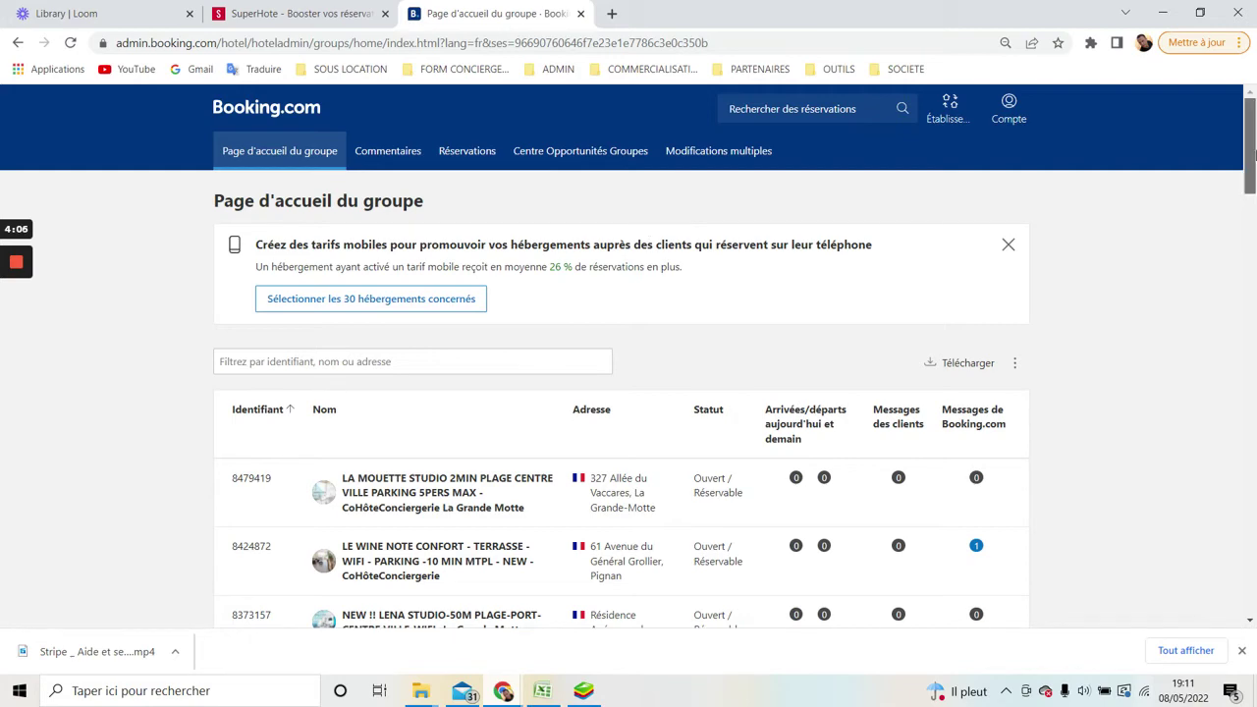
Step: Locate and select the identifier of the LA MOUETTE STUDIO property in the group's property list
scroll(628, 294, "down", 3)
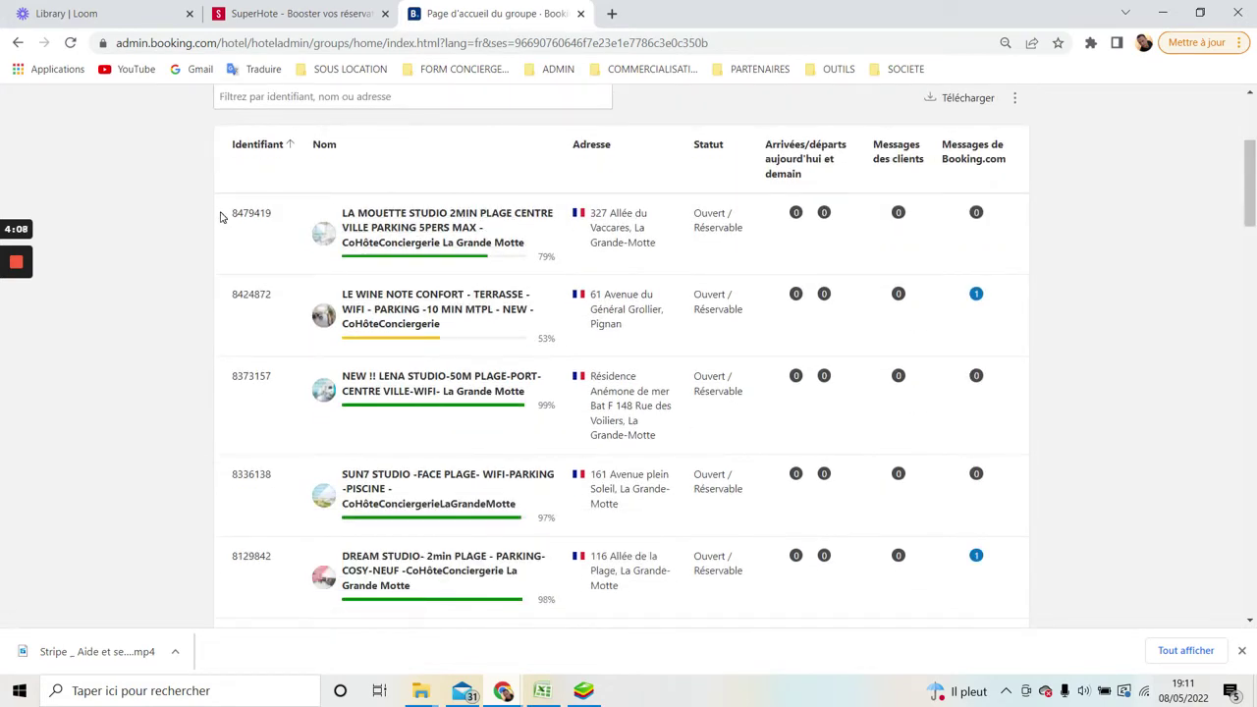
left_click_drag(224, 215, 277, 230)
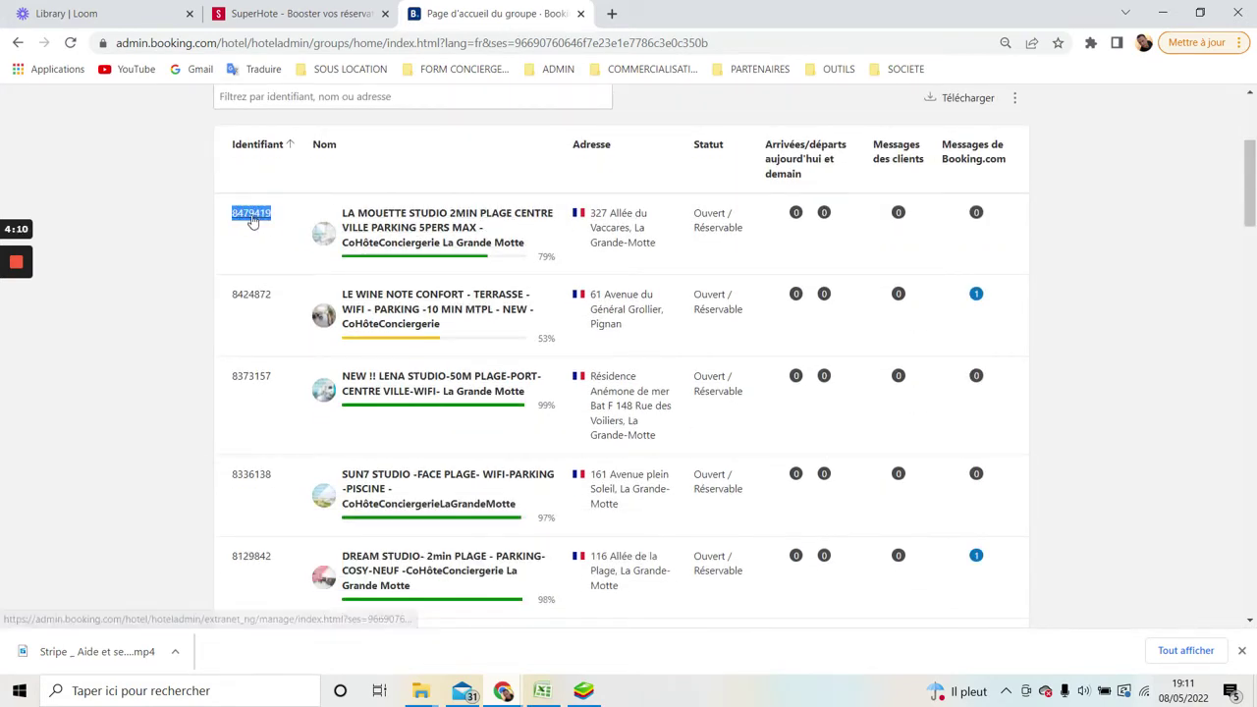
right_click(252, 220)
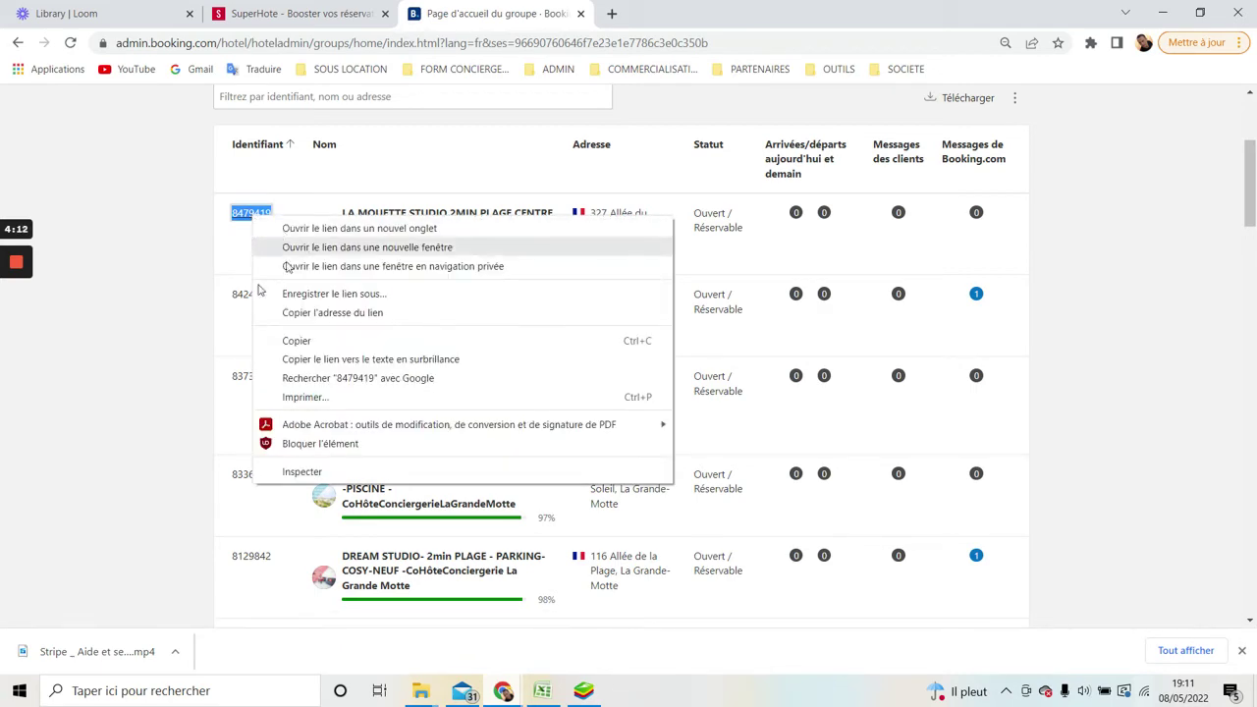
left_click(154, 356)
Step: Switch to SuperHote and examine the Hotel id field in LE FRANCOIS's Booking.com configuration, closing it without saving
left_click(274, 19)
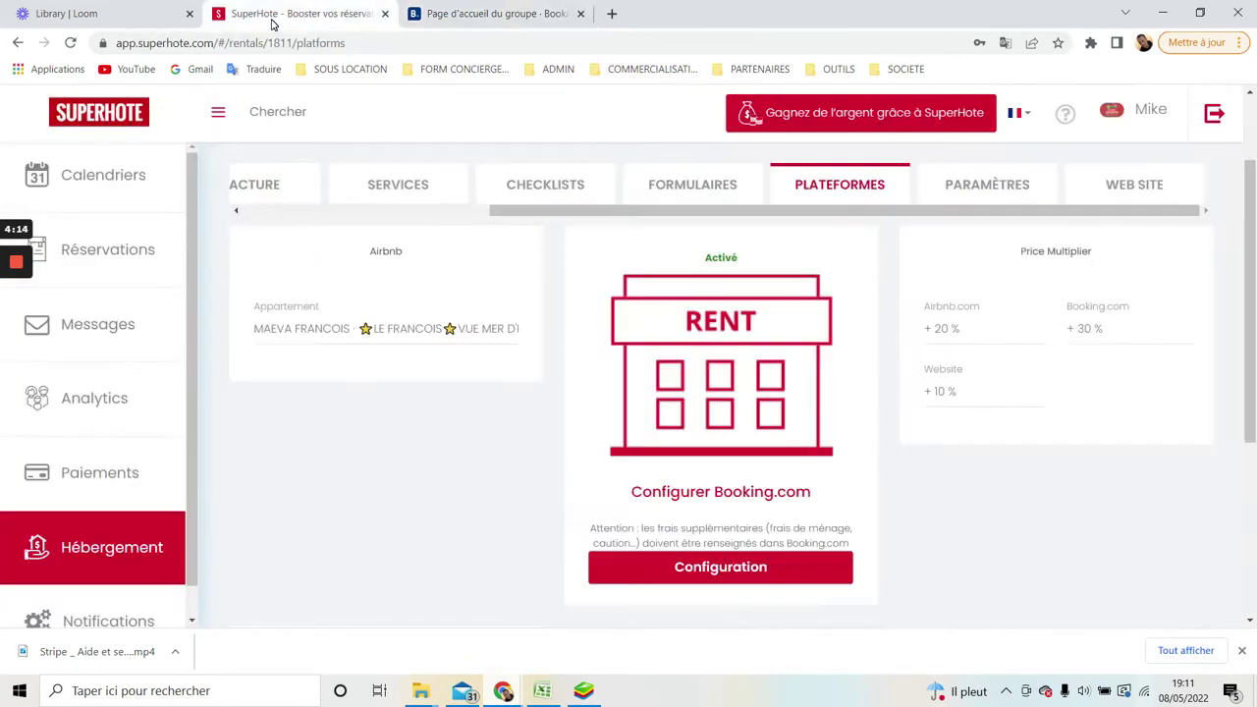
left_click(707, 571)
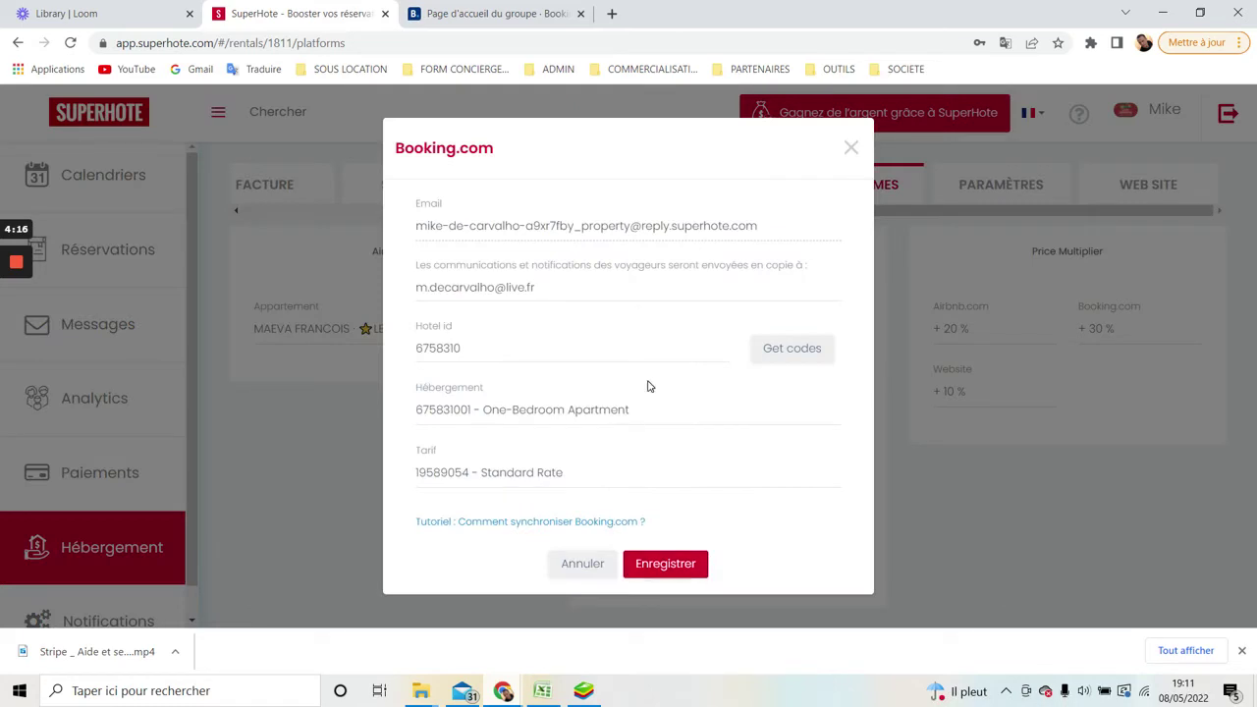
left_click(475, 348)
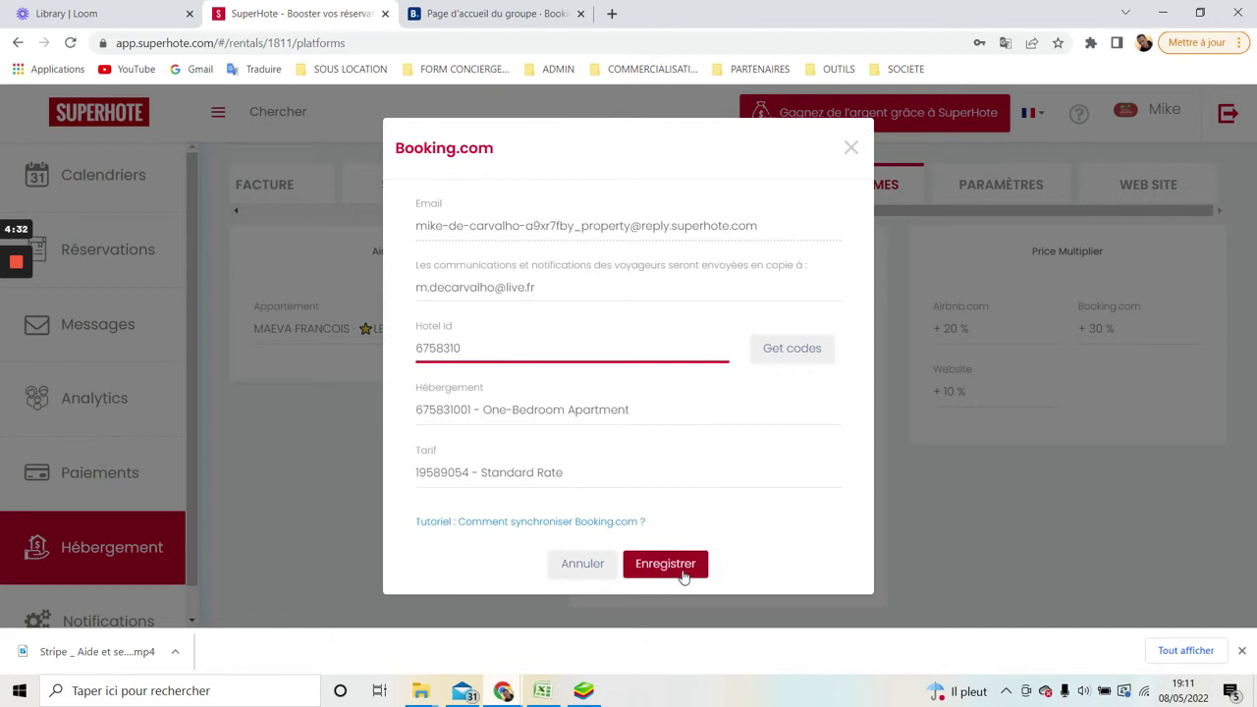
left_click(850, 148)
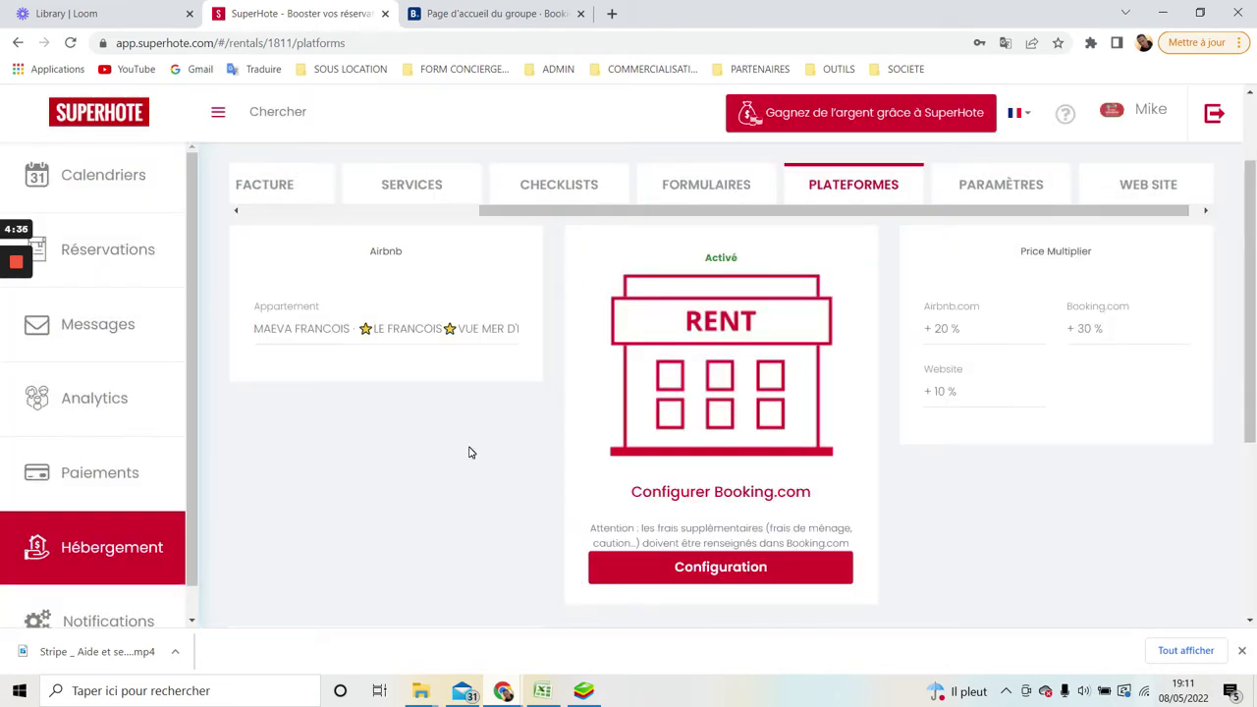
Step: Return to the Booking.com group home page and open the LA MOUETTE STUDIO property's extranet
left_click(485, 8)
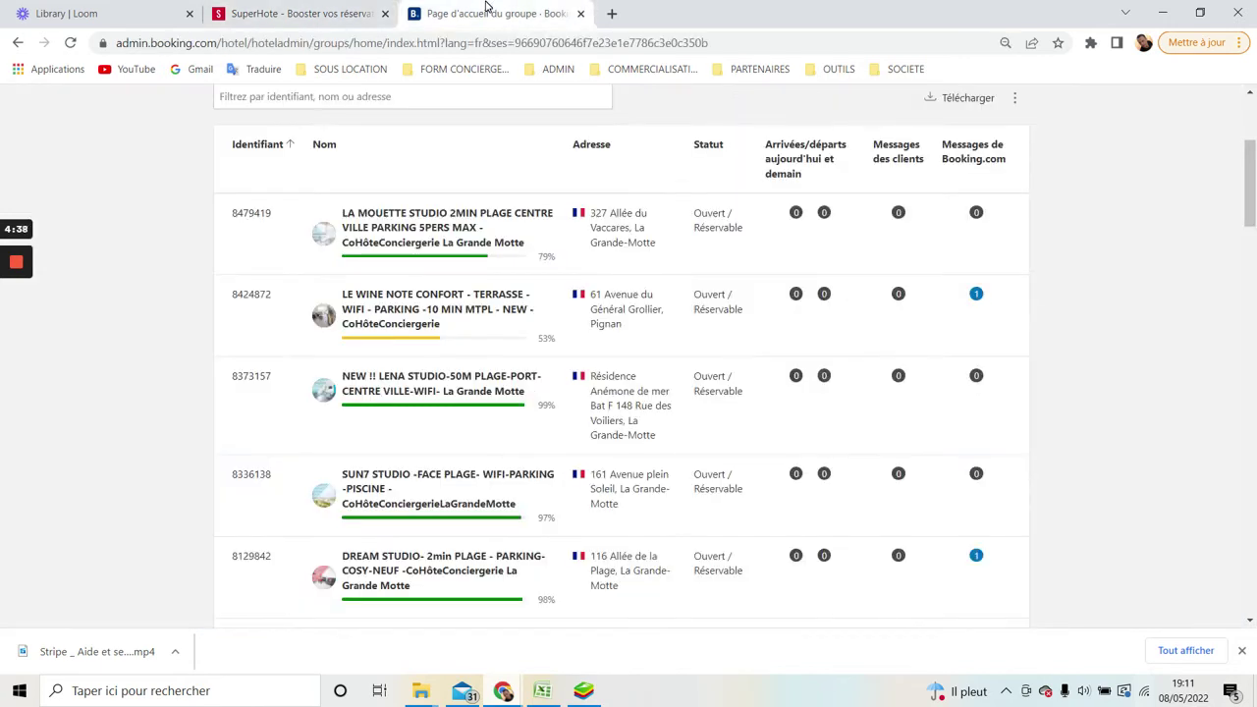
left_click_drag(1251, 193, 1253, 116)
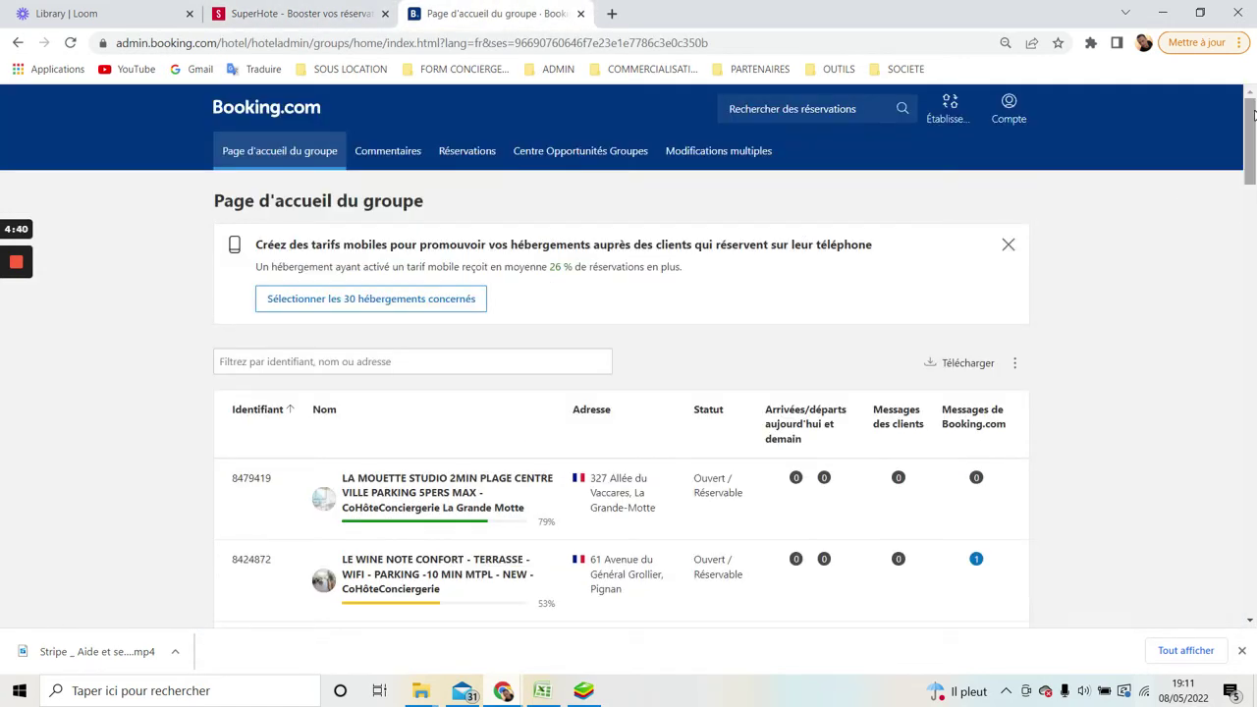
left_click(1011, 114)
left_click(1133, 253)
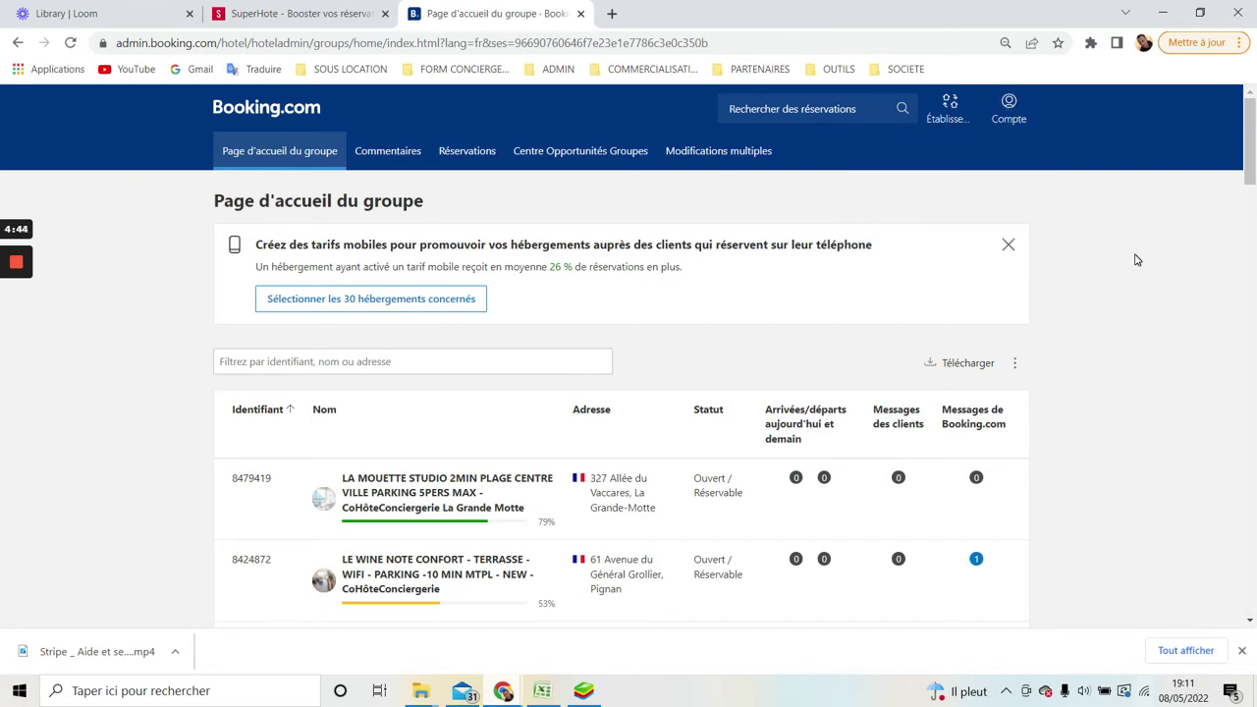
left_click_drag(458, 493, 413, 481)
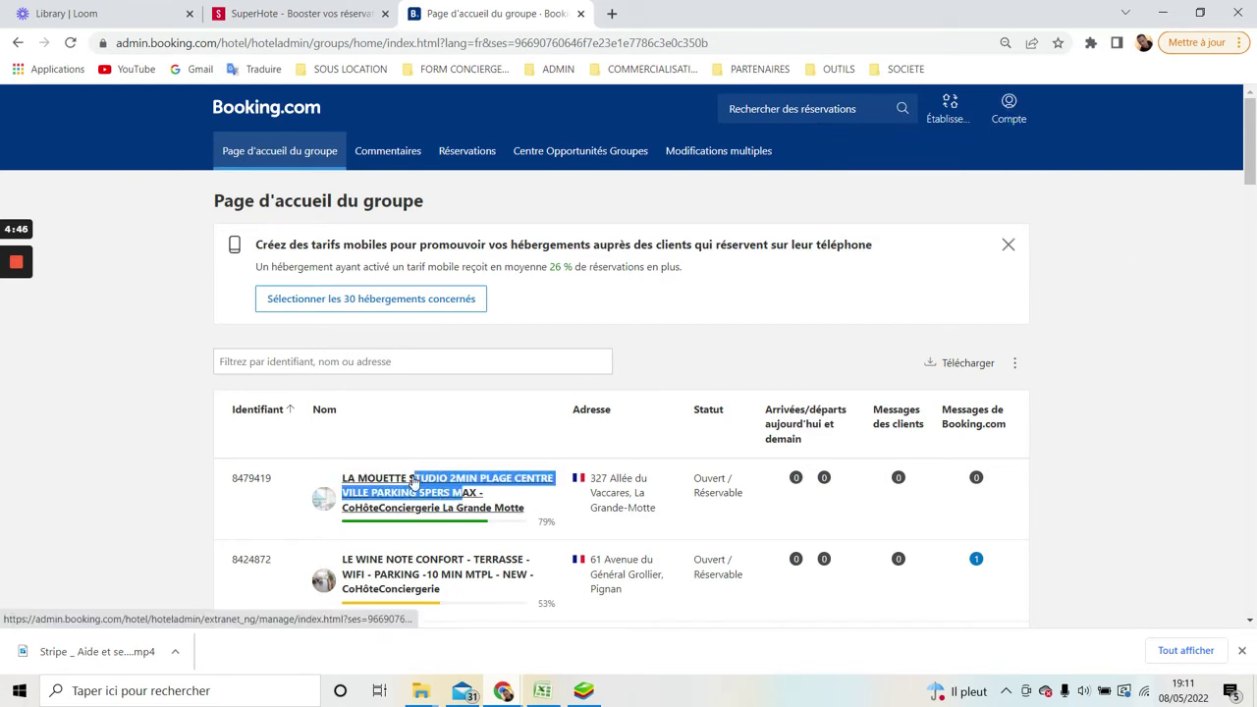
left_click(389, 481)
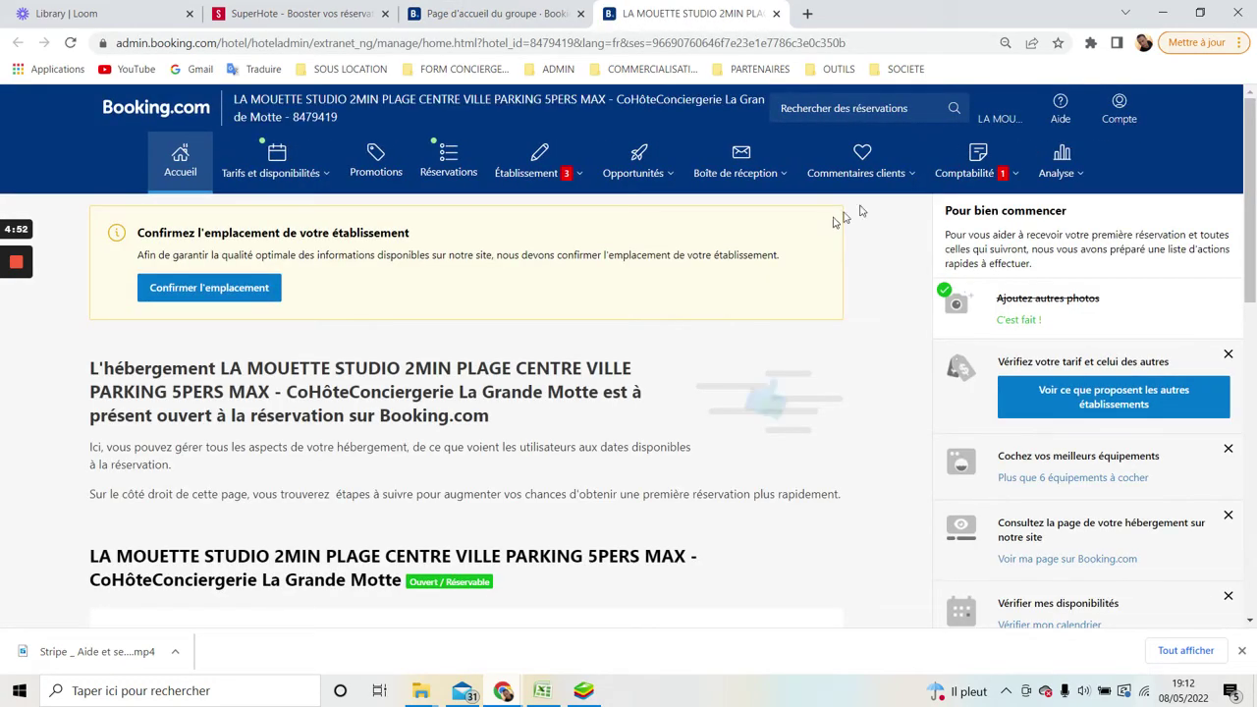
Step: Open the property's connectivity provider page and review the SuperHote connection status and the functions it can manage
left_click(1119, 108)
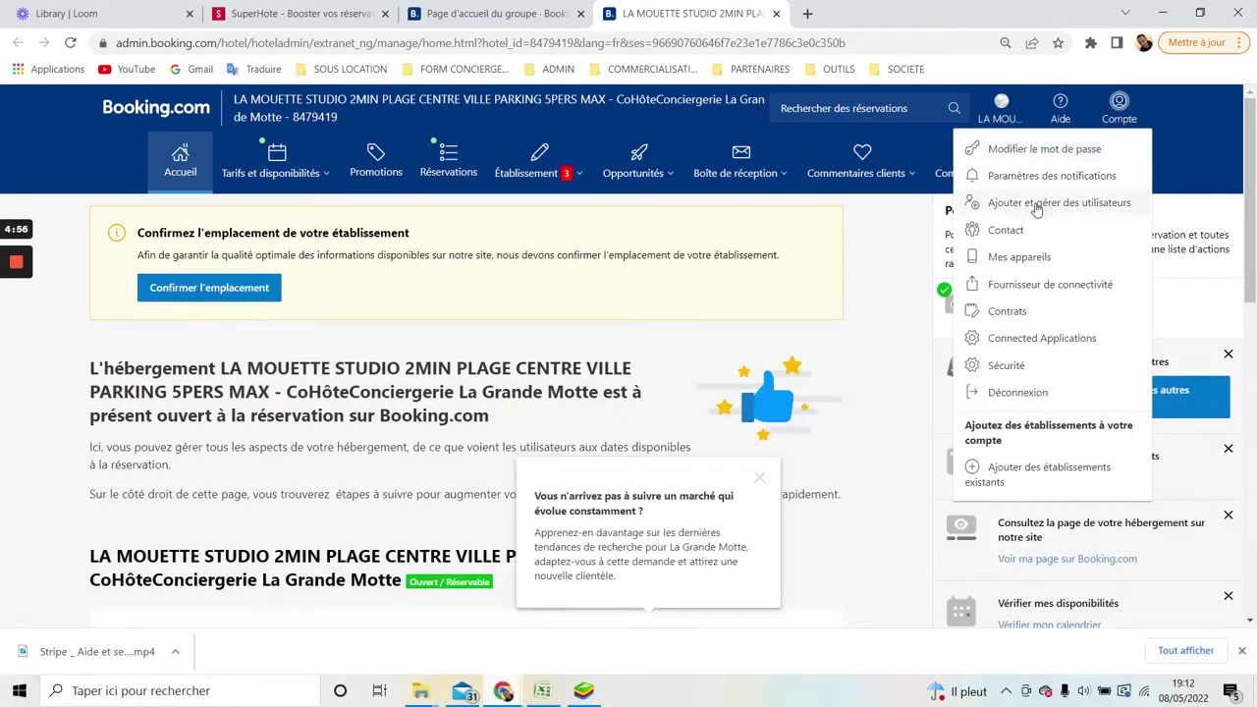
left_click(1014, 285)
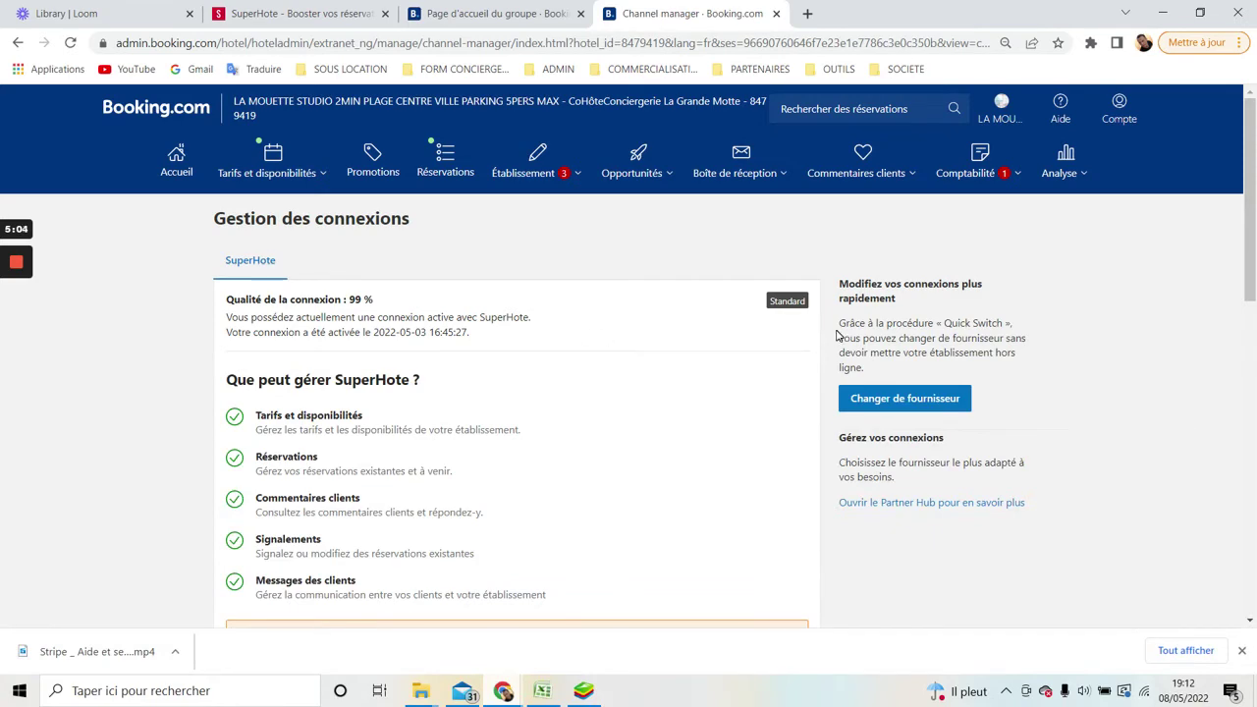
left_click_drag(1246, 211, 1253, 461)
scroll(300, 304, "up", 6)
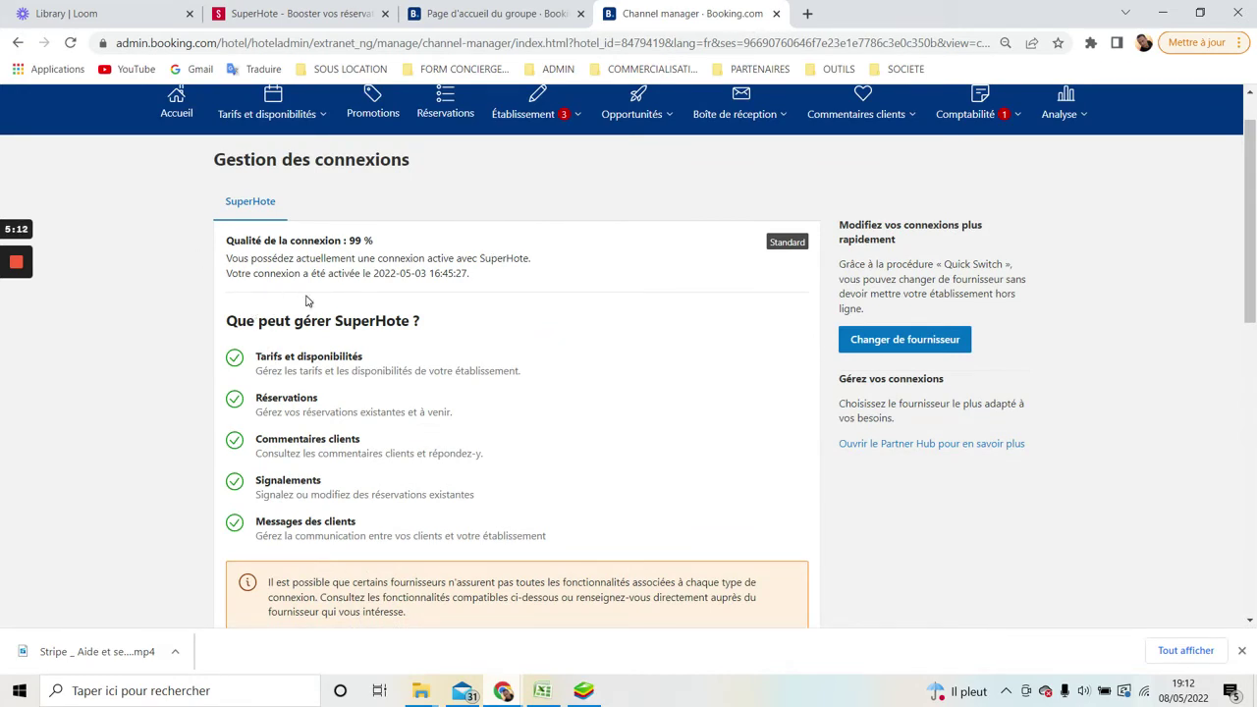
left_click_drag(341, 321, 410, 321)
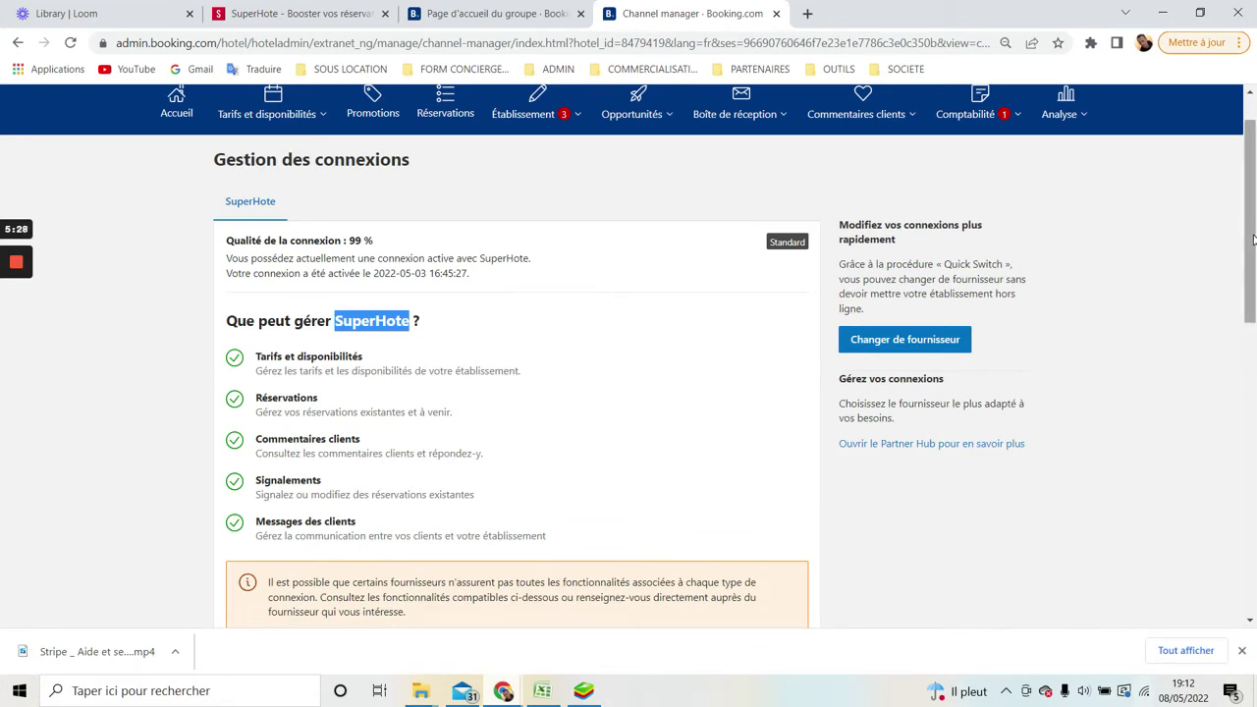
left_click_drag(1250, 237, 1250, 215)
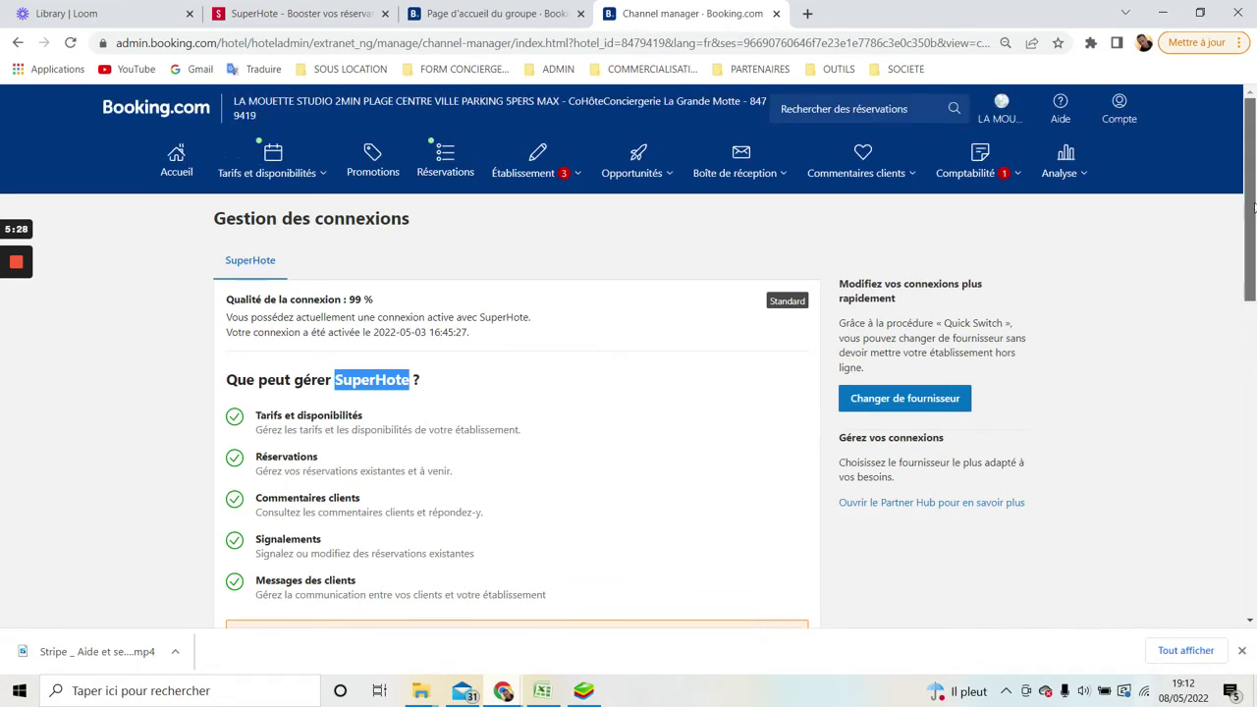
Step: Open the property's messages from Booking.com and read the "Connexion en attente" and "Connexion active" messages
left_click(752, 178)
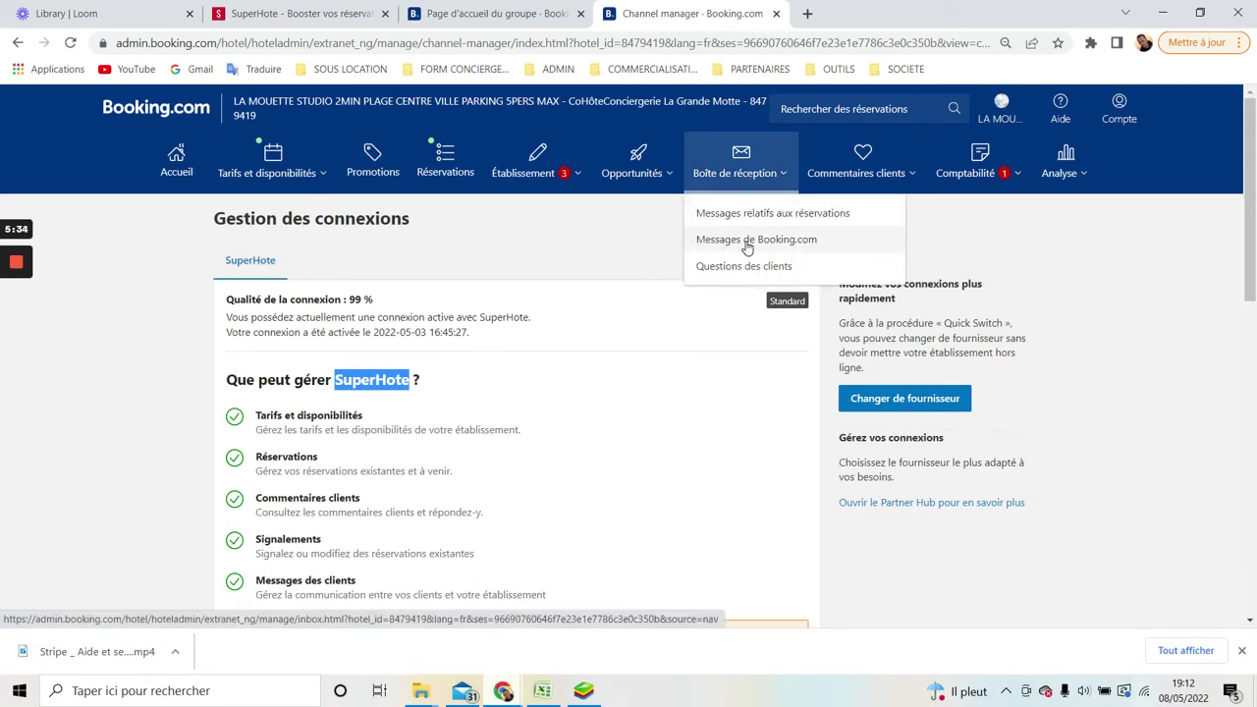
left_click(748, 248)
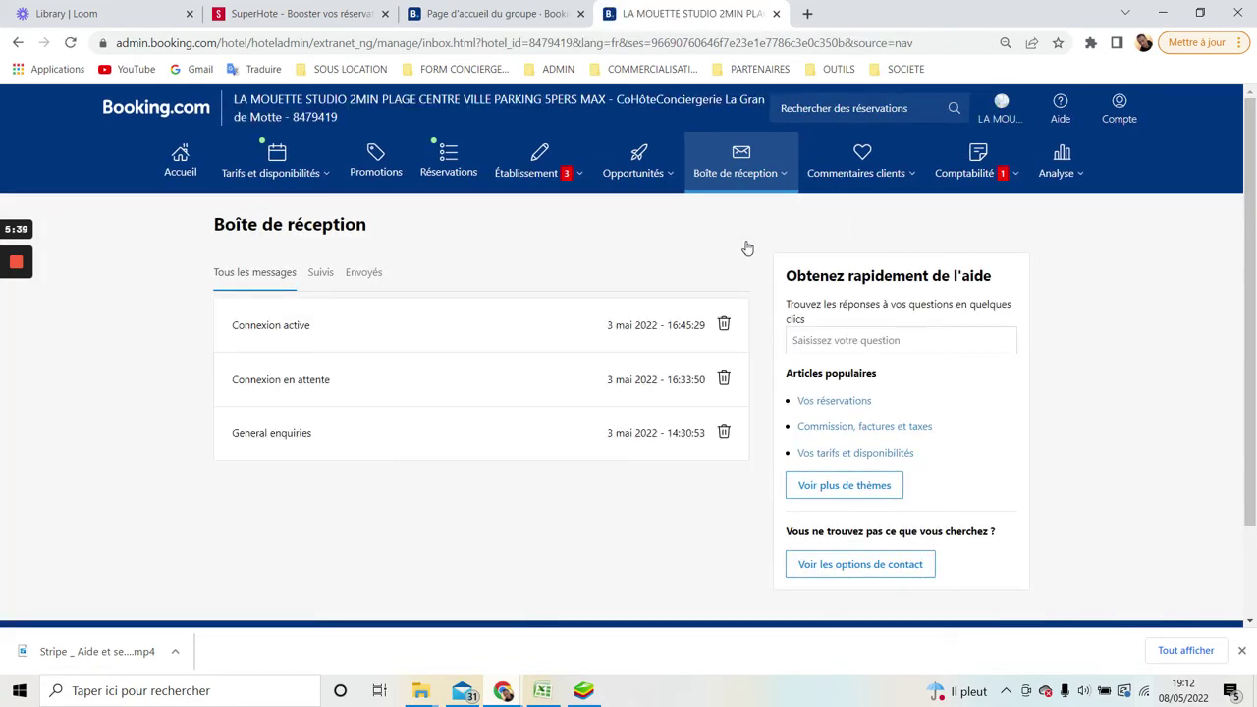
left_click(304, 383)
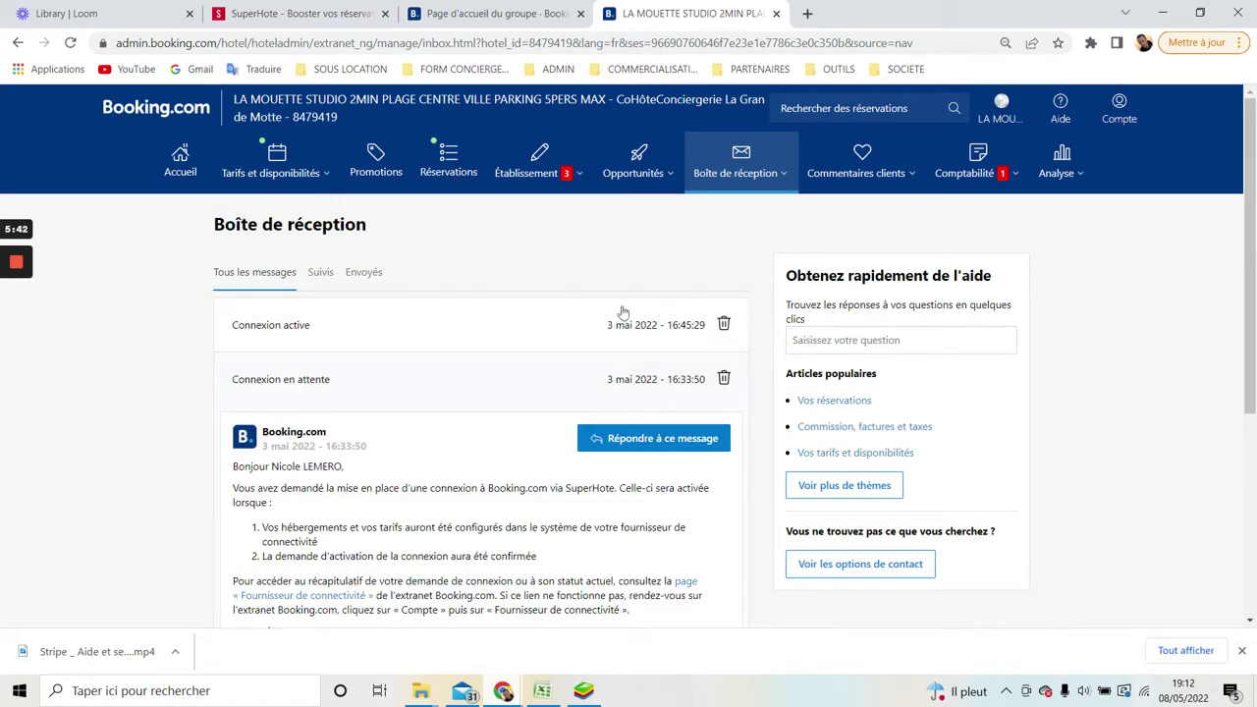
left_click(380, 340)
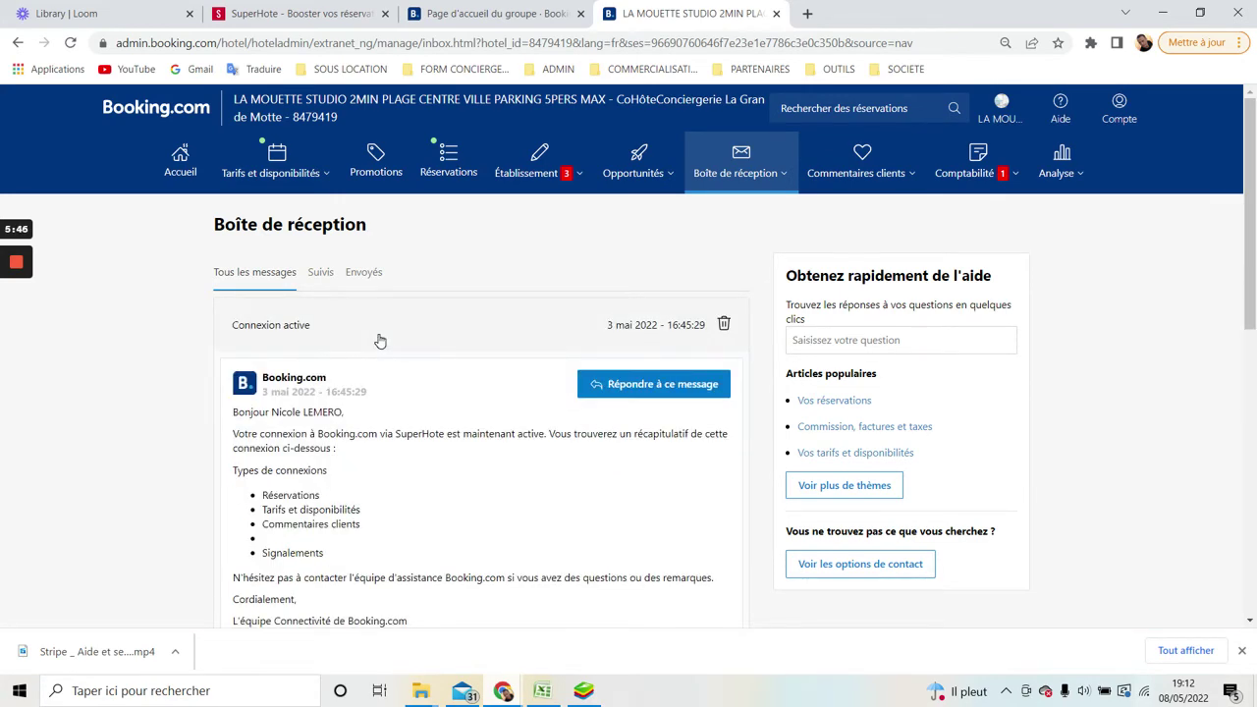
left_click_drag(1251, 191, 1251, 264)
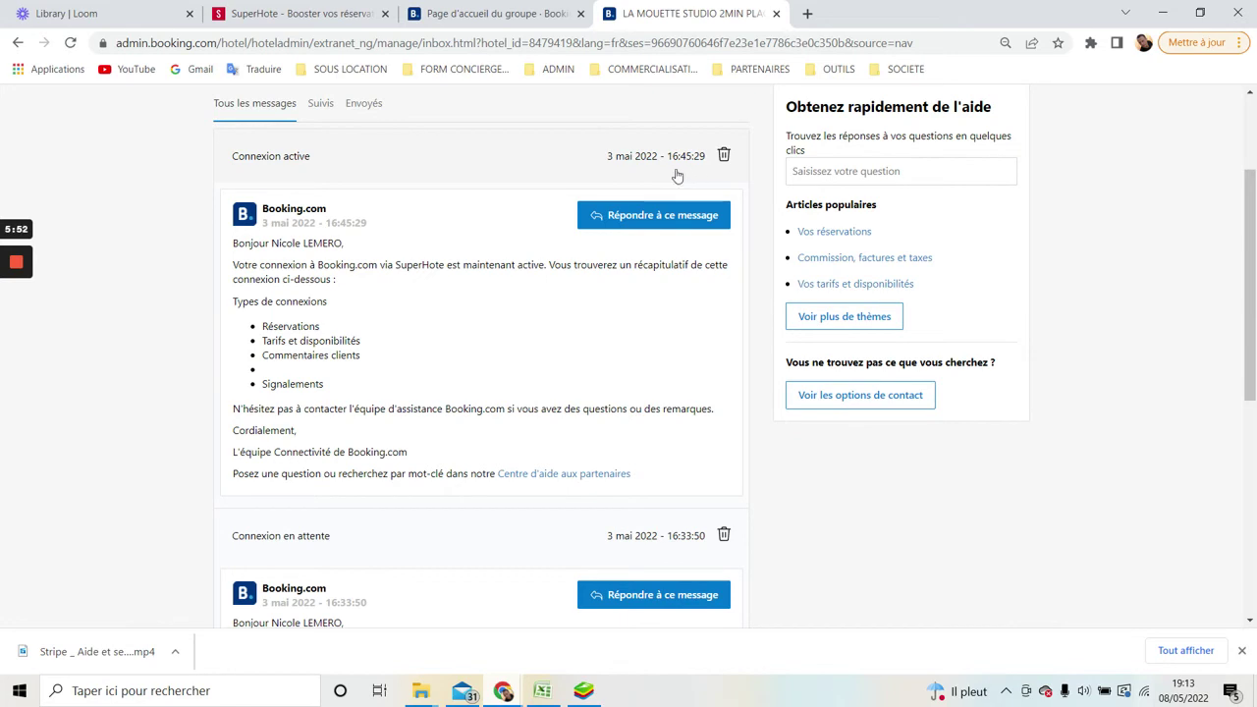
left_click_drag(1251, 231, 1253, 162)
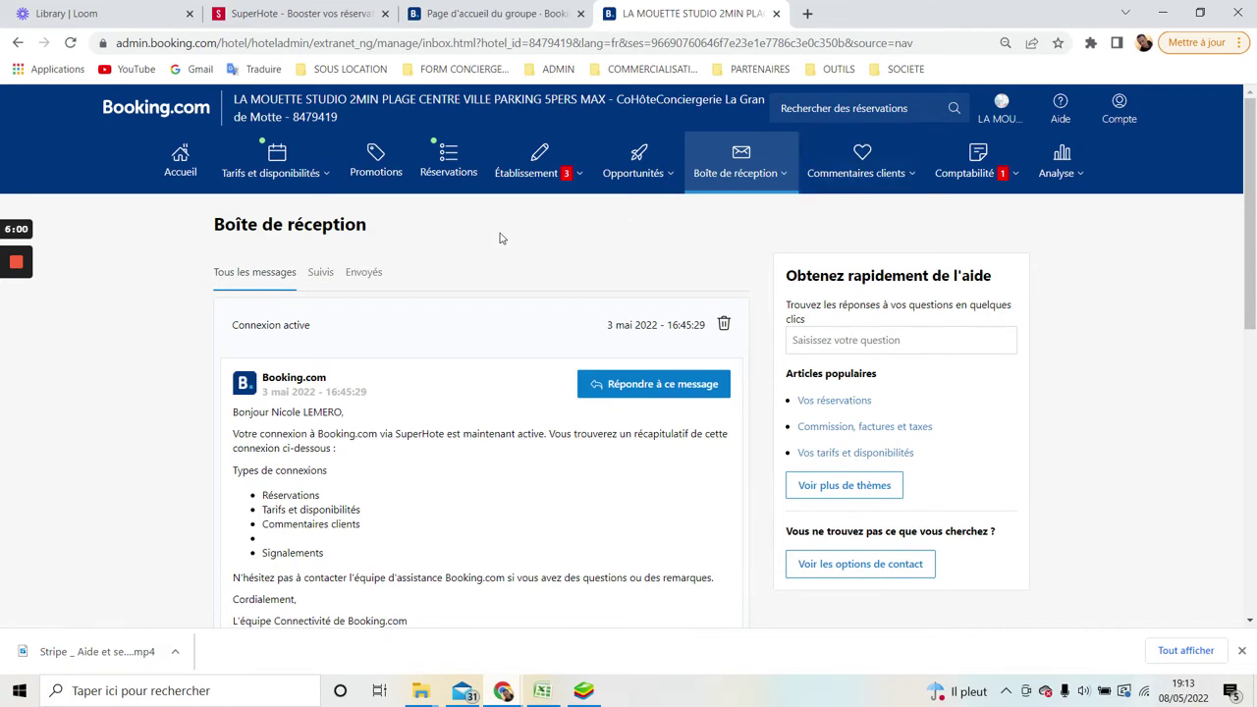
Step: Show the Booking.com account options, switch to SuperHote and review LE FRANCOIS's Booking.com configuration, closing it without saving
left_click(1119, 110)
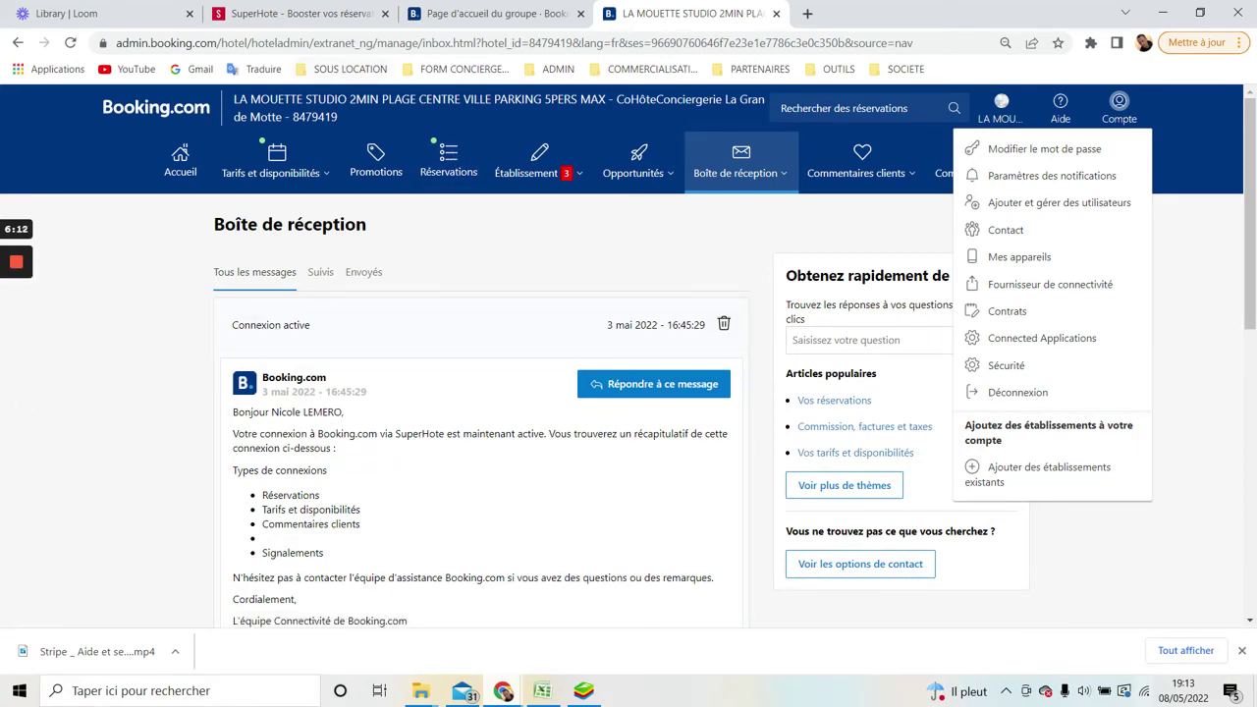
left_click(312, 21)
left_click(701, 566)
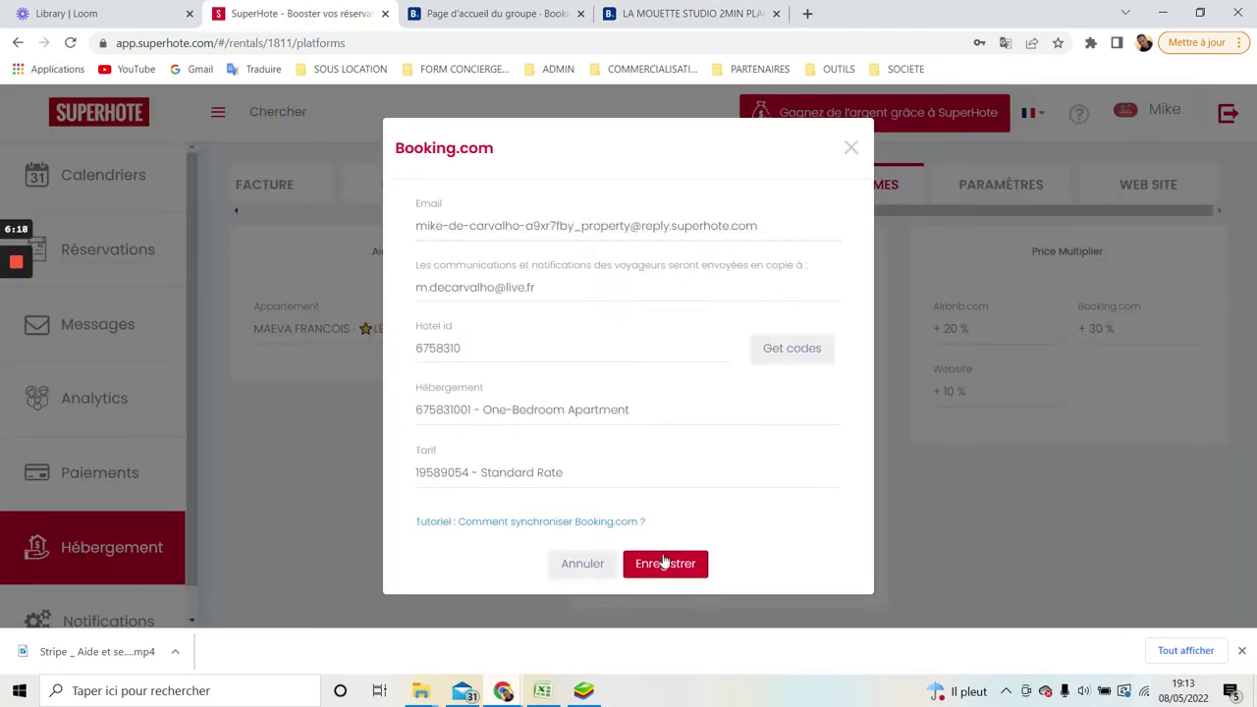
left_click(850, 149)
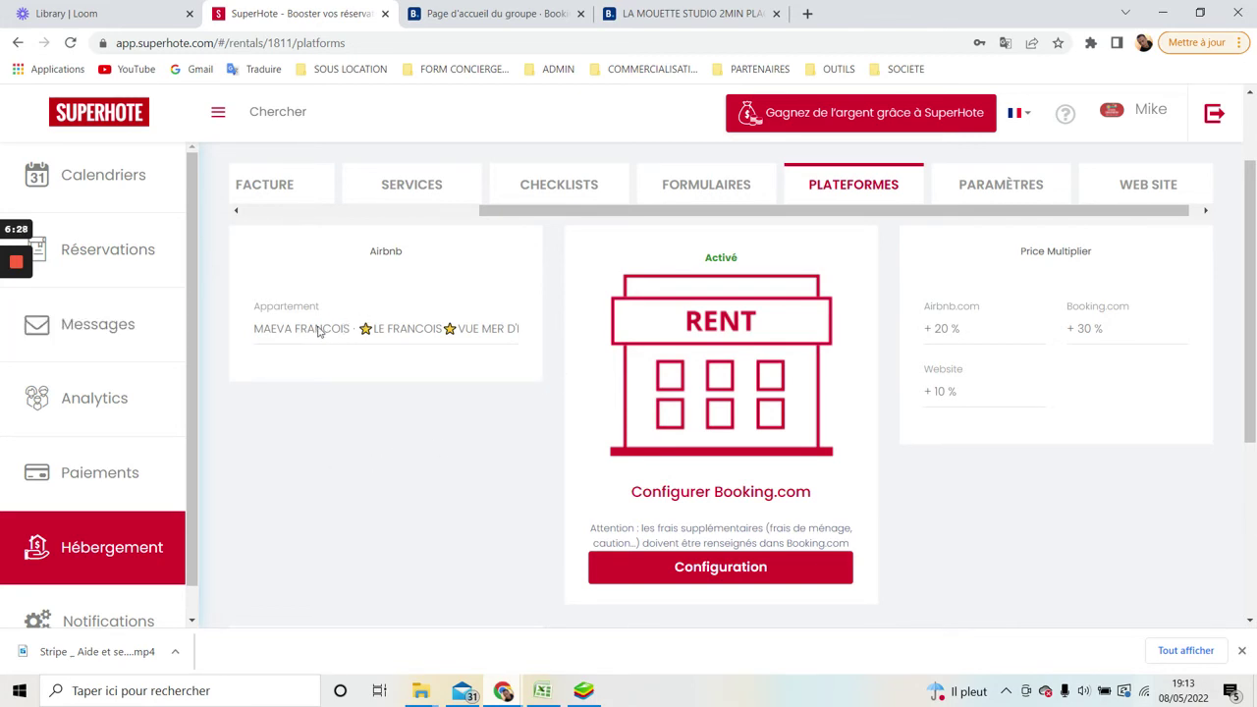
Step: Examine the Airbnb listings that can be linked to LE FRANCOIS and review its platform settings without choosing another listing
left_click(346, 334)
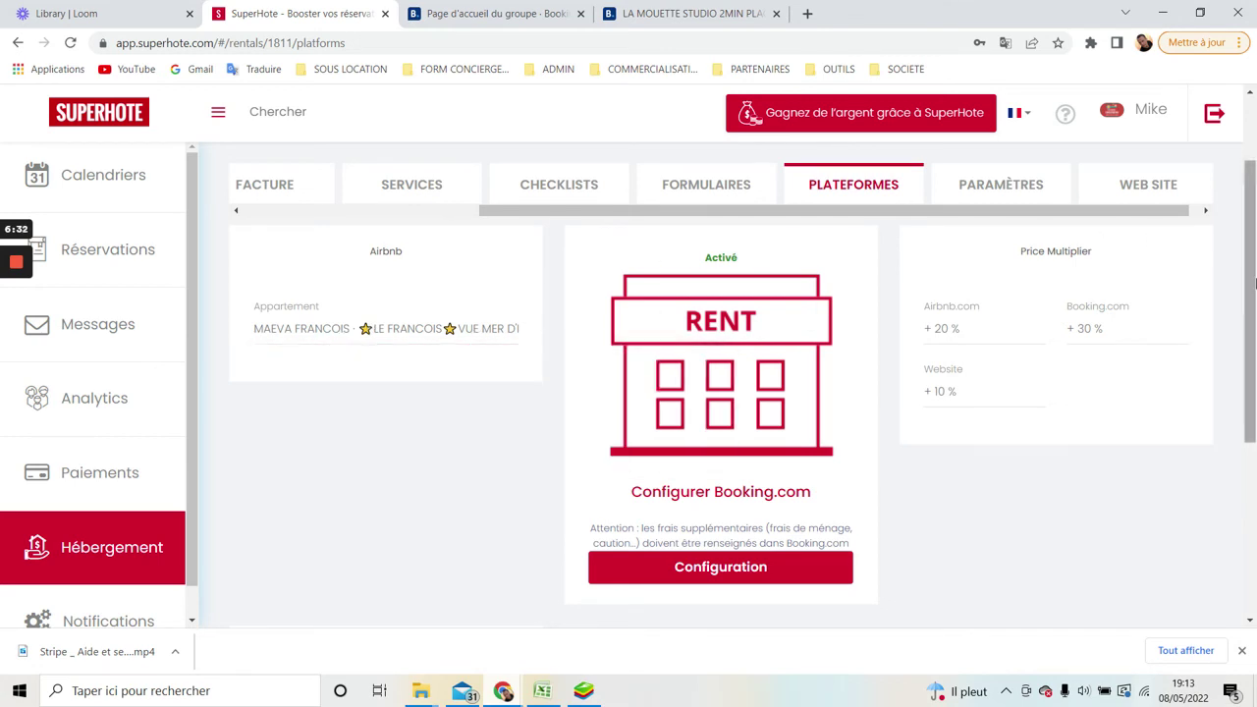
scroll(261, 495, "up", 2)
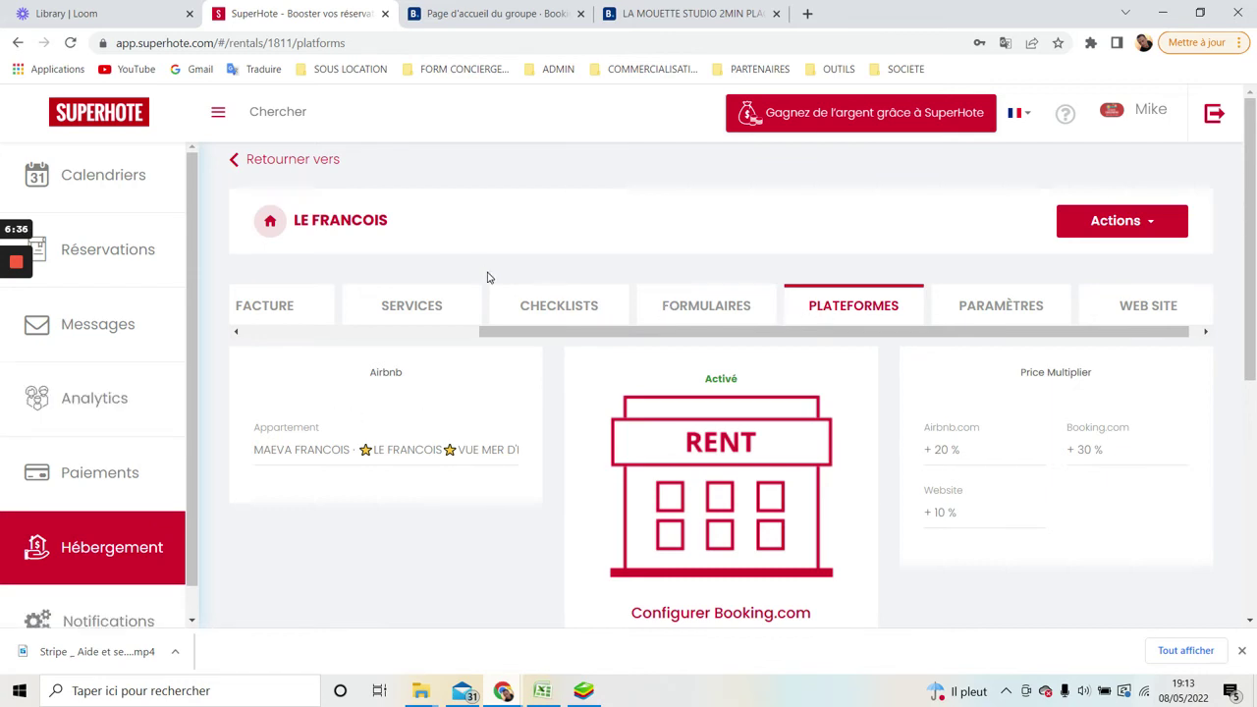
left_click(315, 451)
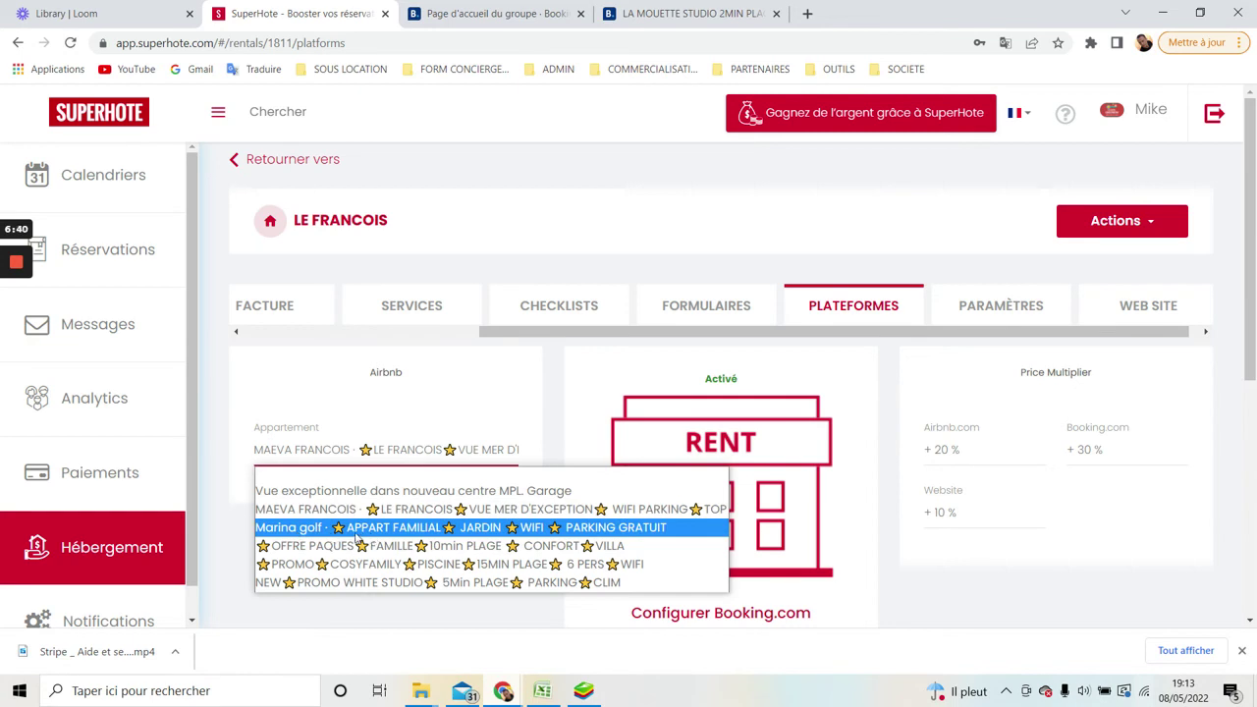
left_click(368, 394)
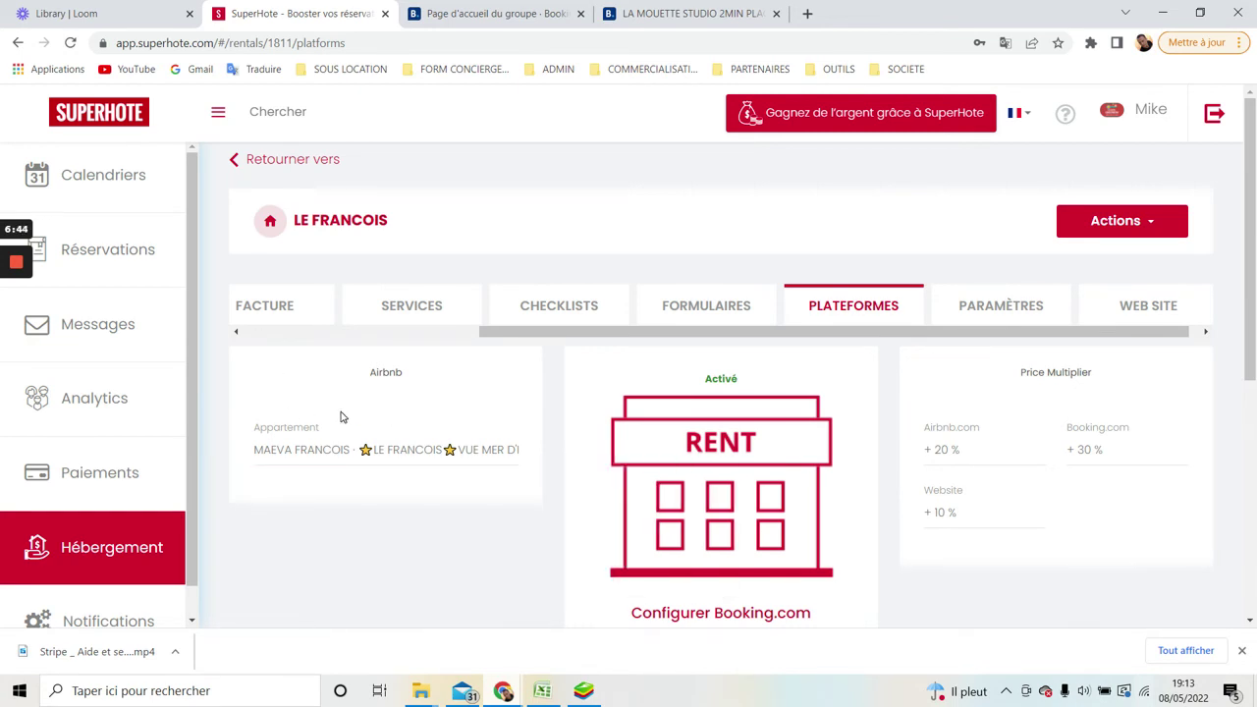
scroll(985, 363, "down", 1)
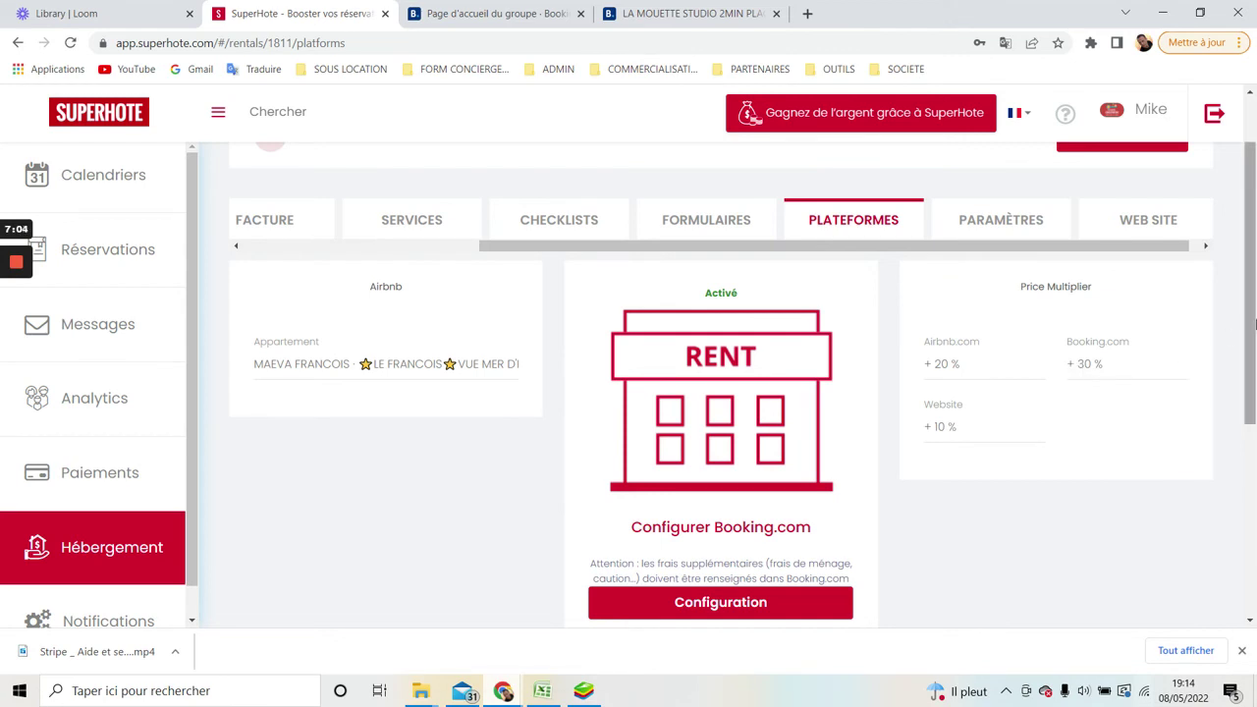
left_click_drag(1253, 322, 1252, 322)
left_click_drag(1253, 322, 1251, 298)
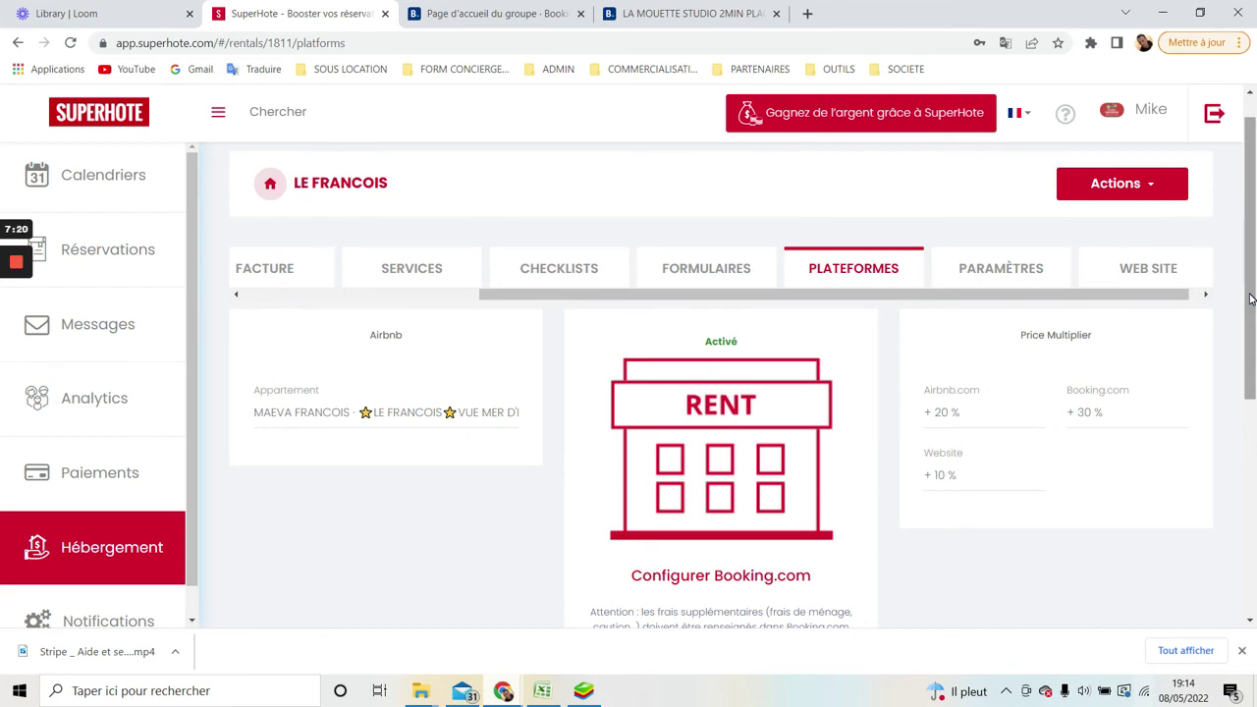
Step: Open the annual calendar and review the reservations and nightly prices across the rentals for May 2022
left_click(133, 188)
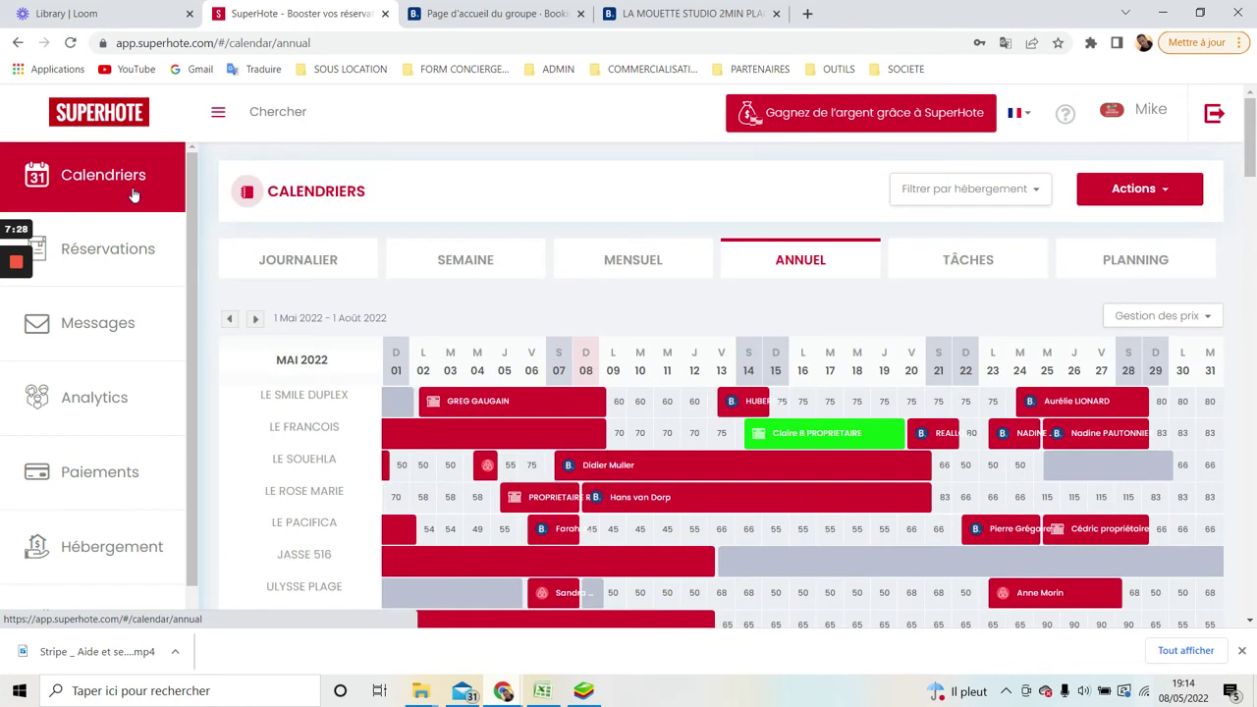
scroll(1252, 192, "down", 2)
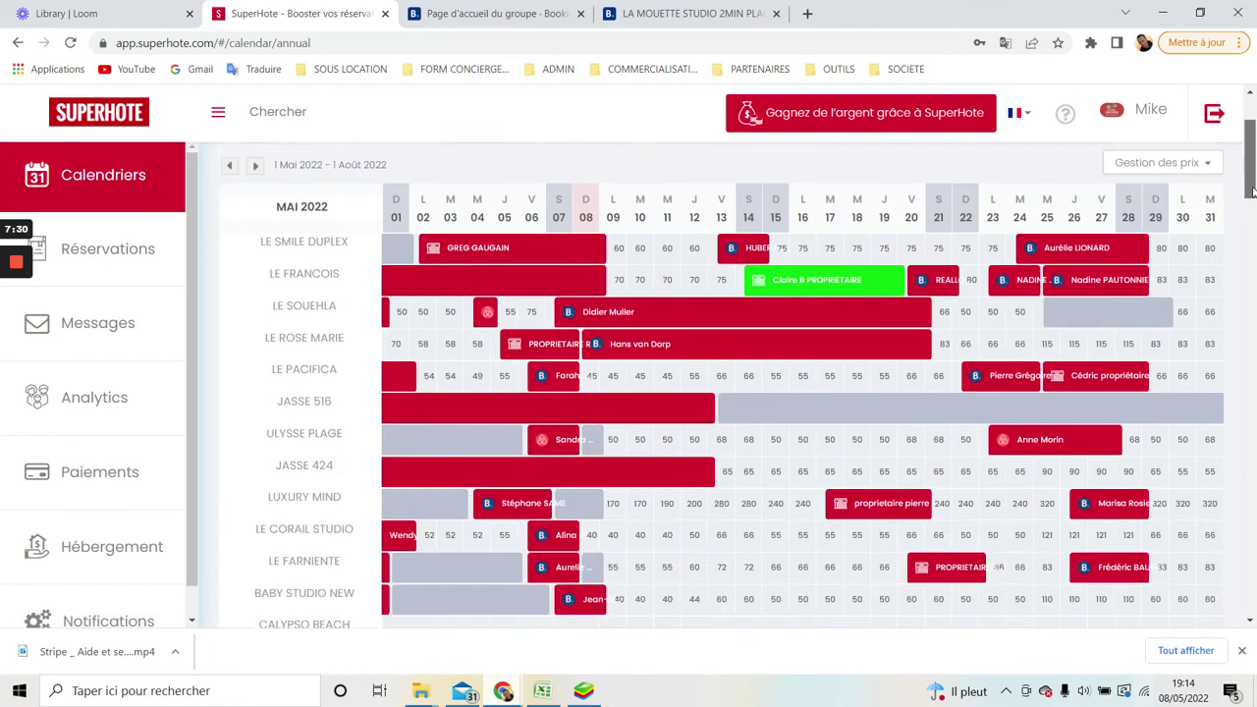
scroll(1250, 177, "up", 2)
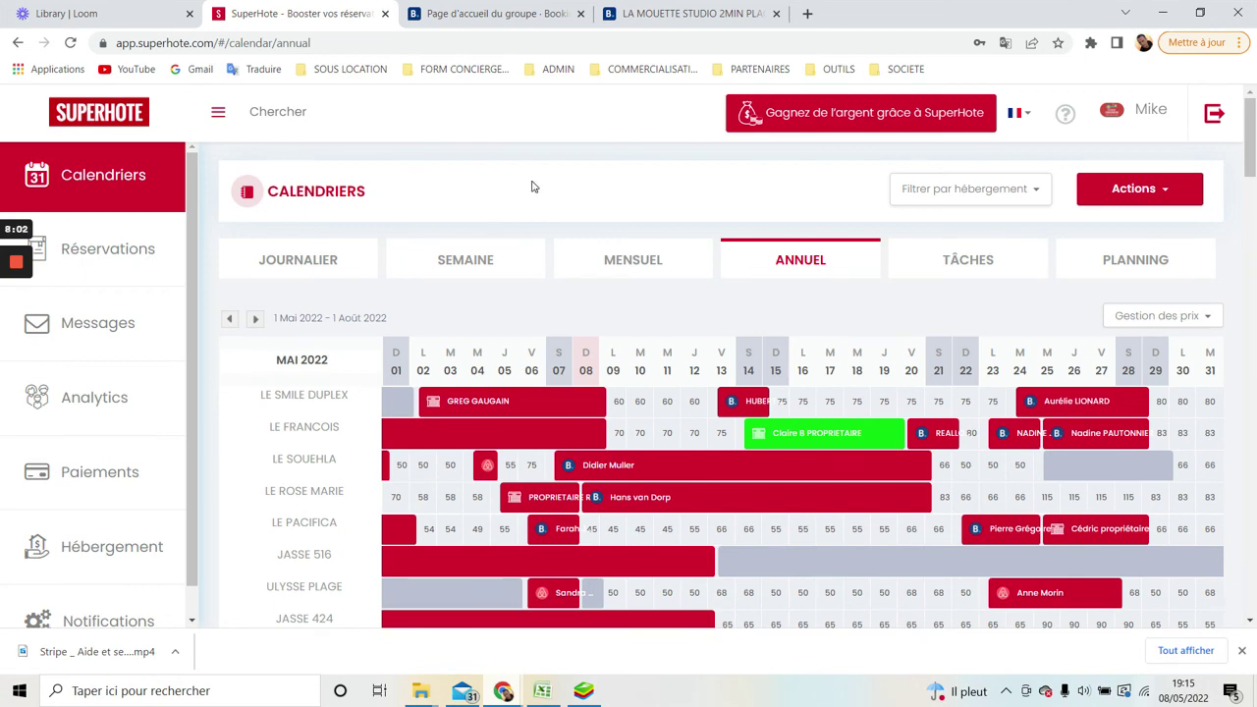
mouse_move(1253, 162)
left_mouse_down()
mouse_move(1253, 324)
mouse_move(1253, 162)
left_mouse_up()
left_click_drag(1254, 160, 1253, 174)
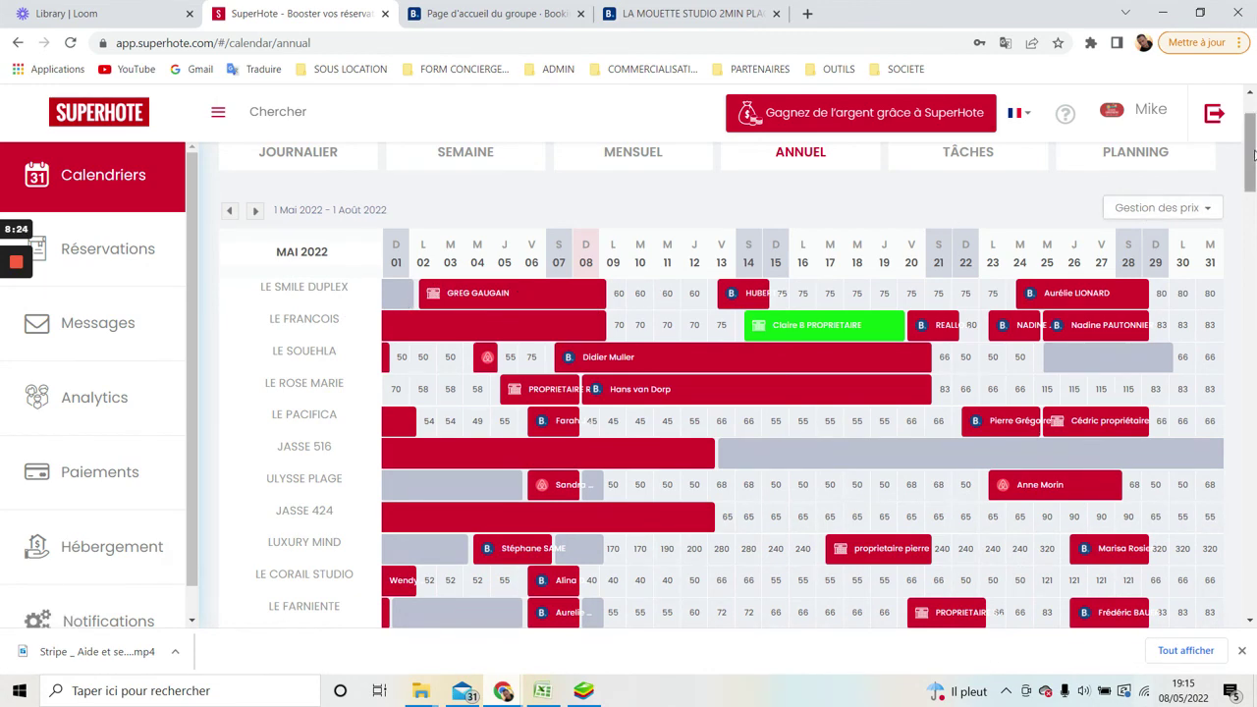
scroll(1253, 155, "up", 1)
mouse_move(17, 263)
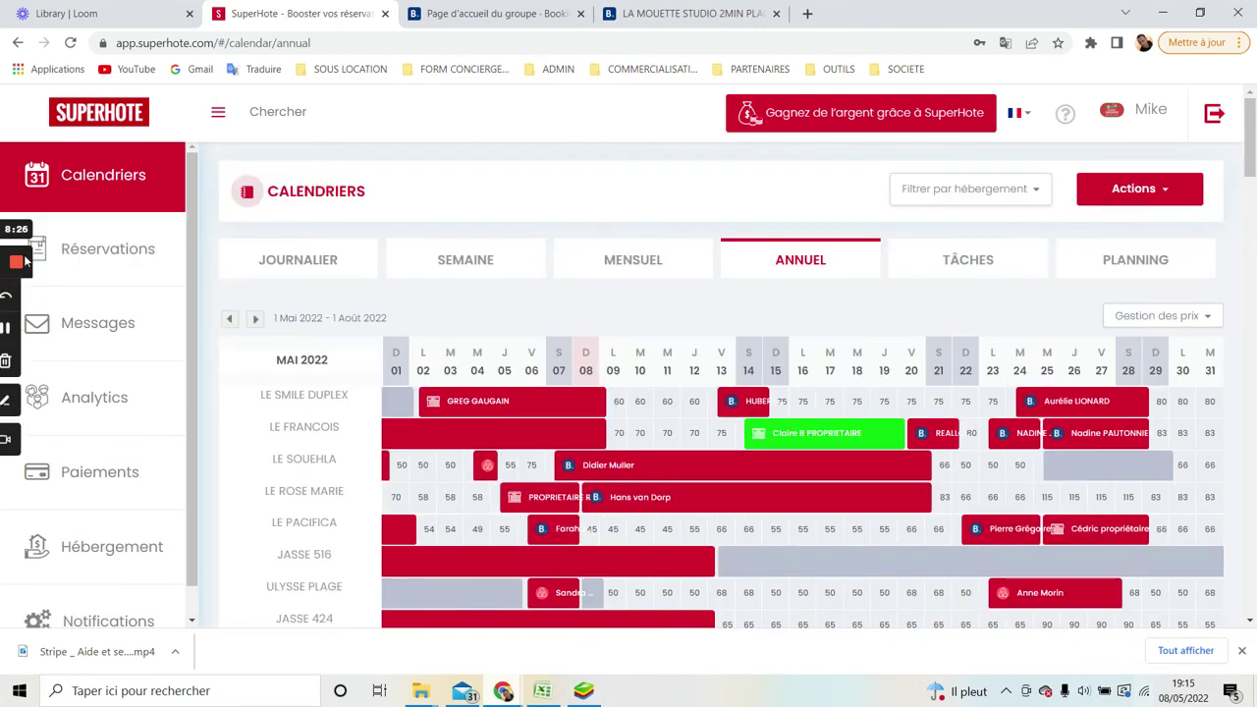